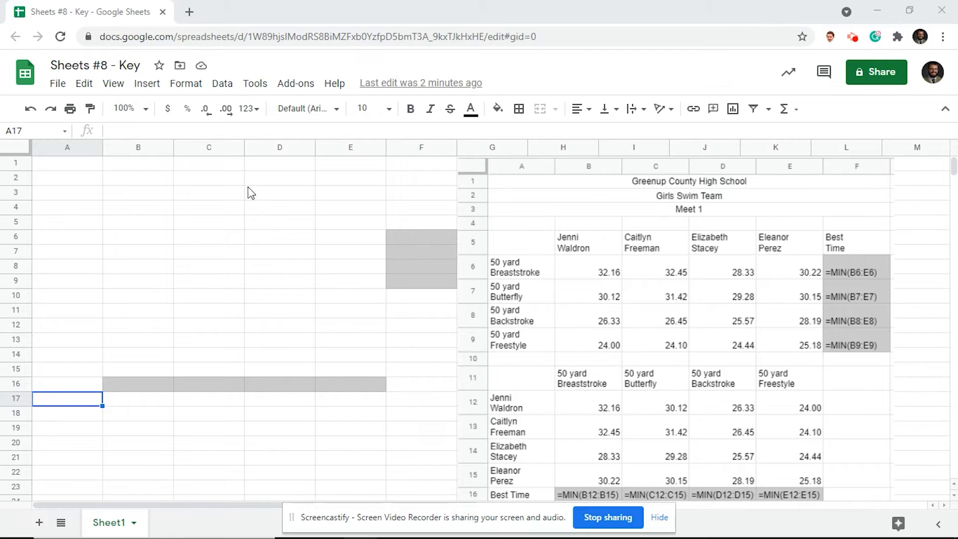
Merge and centre A1:F1 and enter the title 'Greenup County High School'.
left_click_drag(65, 164, 409, 172)
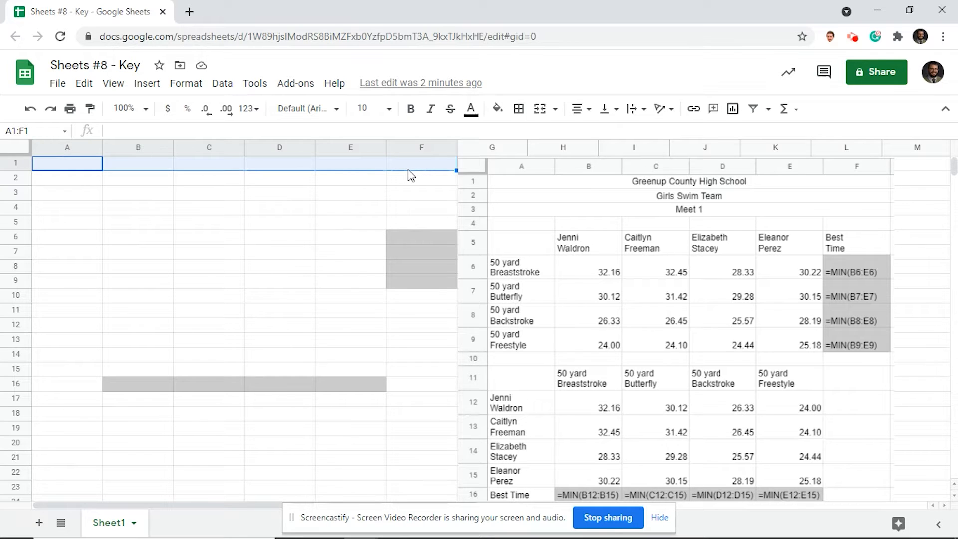
left_click(540, 109)
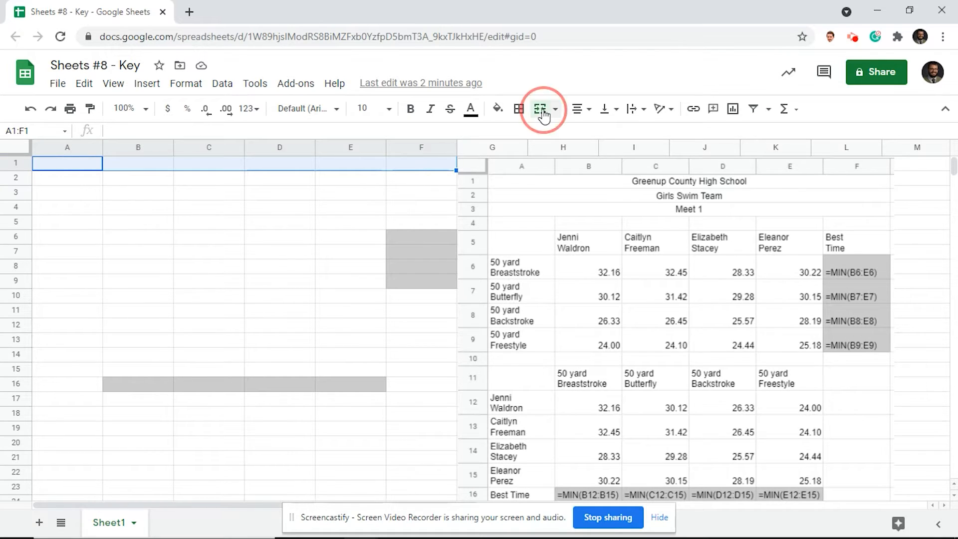
left_click(592, 110)
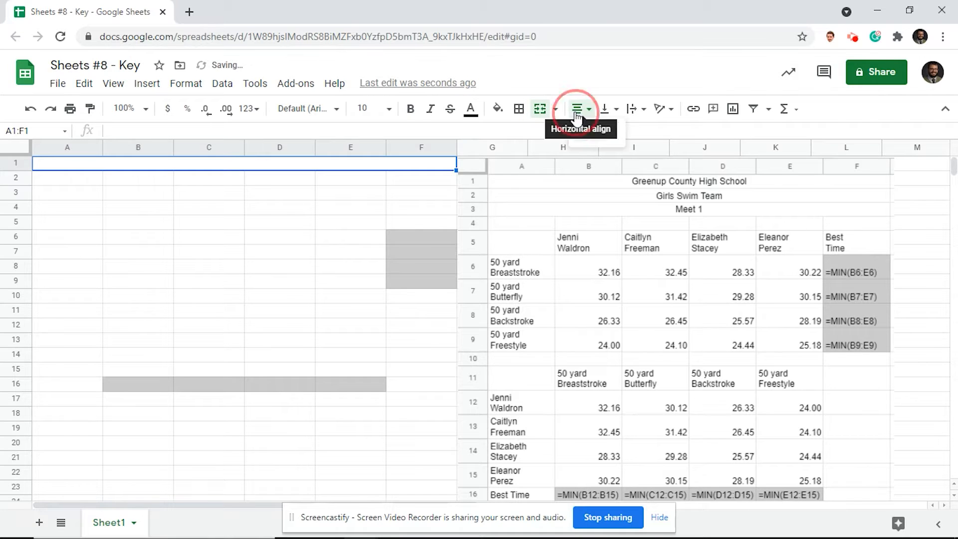
left_click(595, 137)
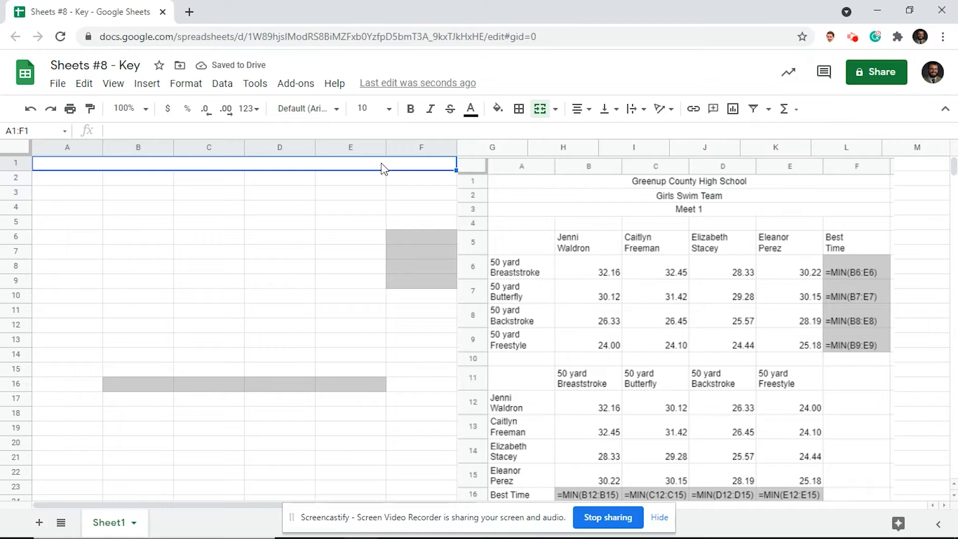
type("Greenu")
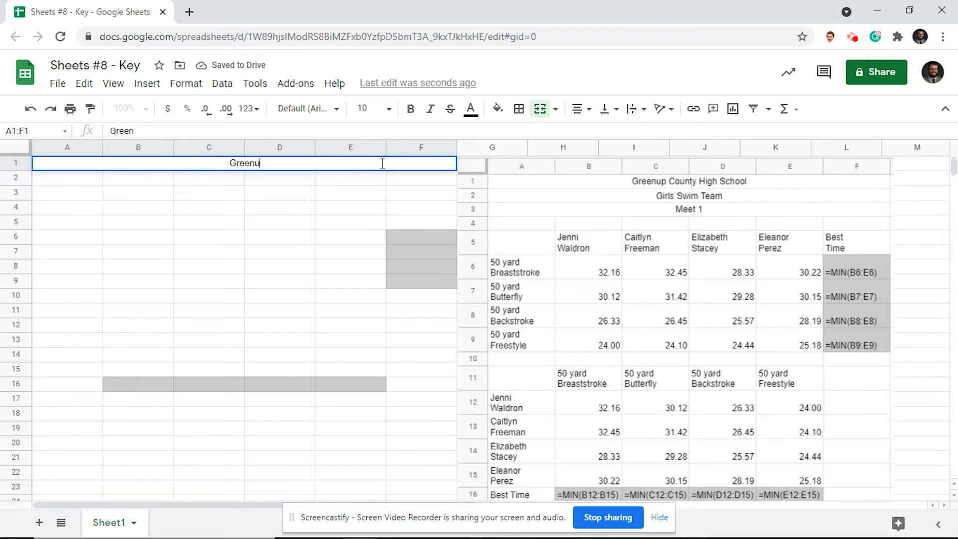
type("p County High S")
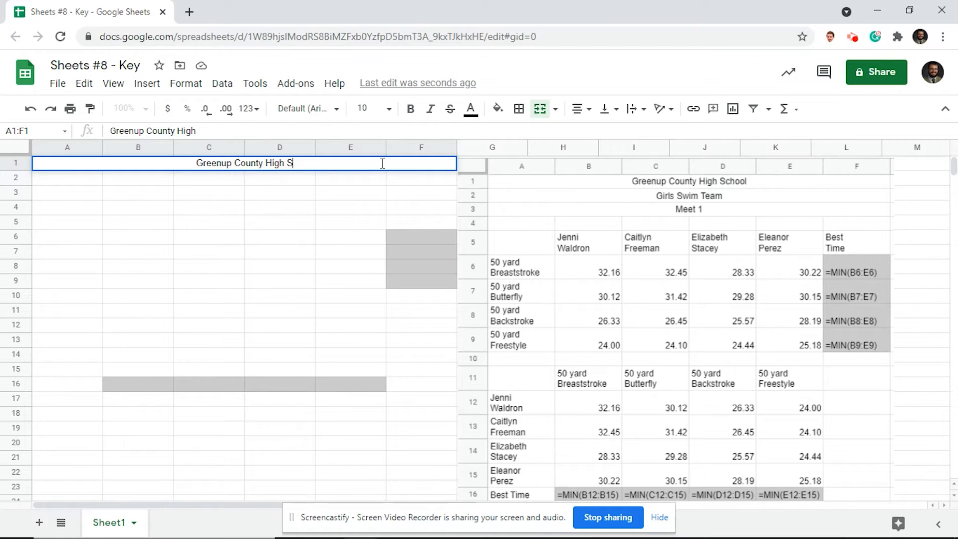
type("chool")
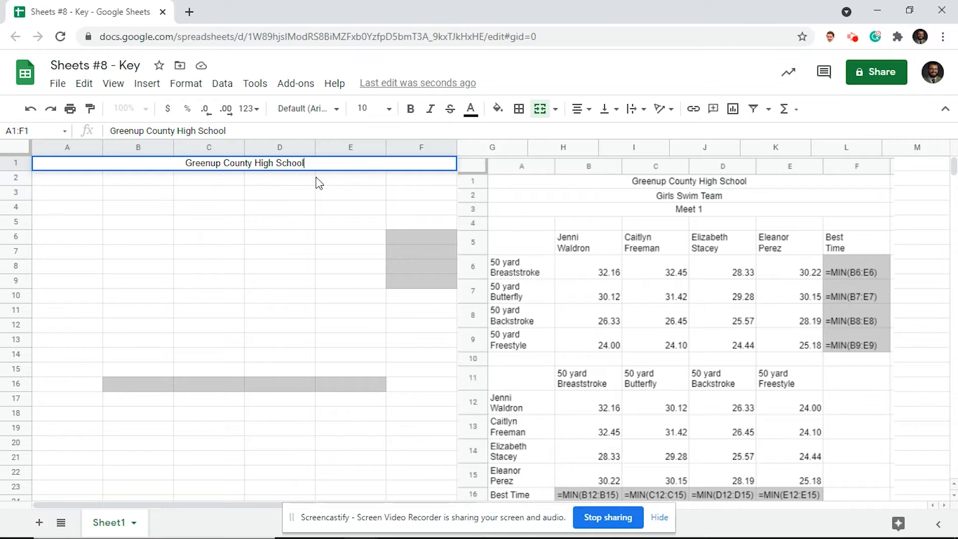
Merge A2:F2 and enter 'Girls Swim Team'.
left_click_drag(58, 179, 427, 180)
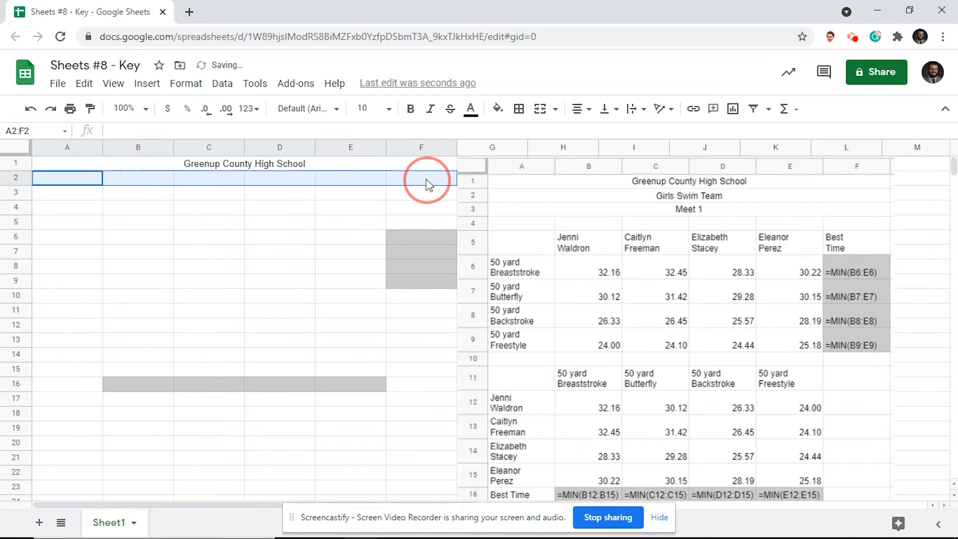
left_click(547, 113)
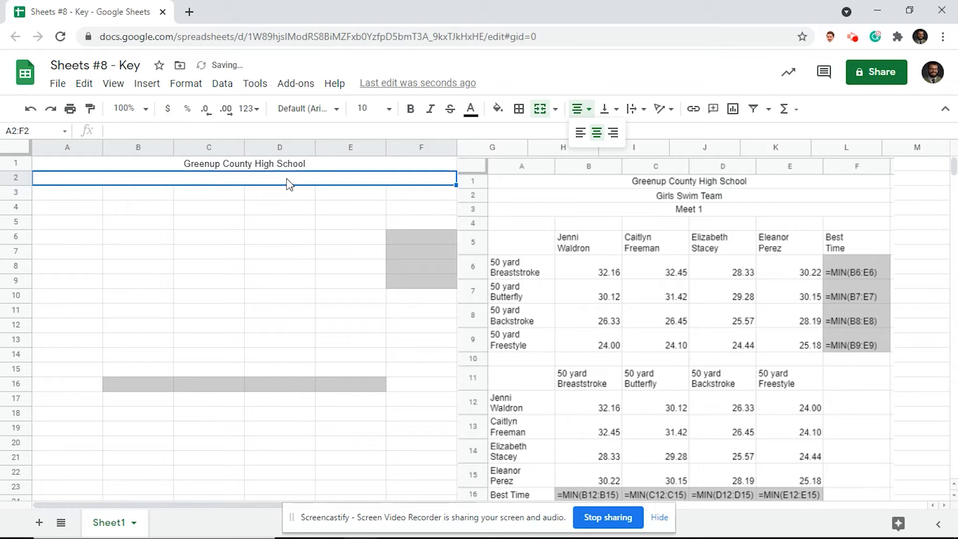
type("G")
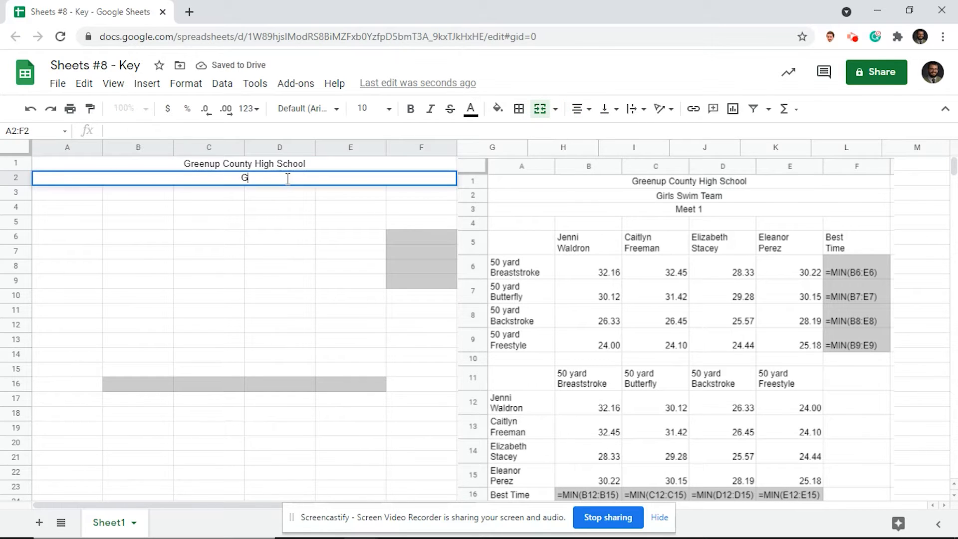
type("irls Swim Team")
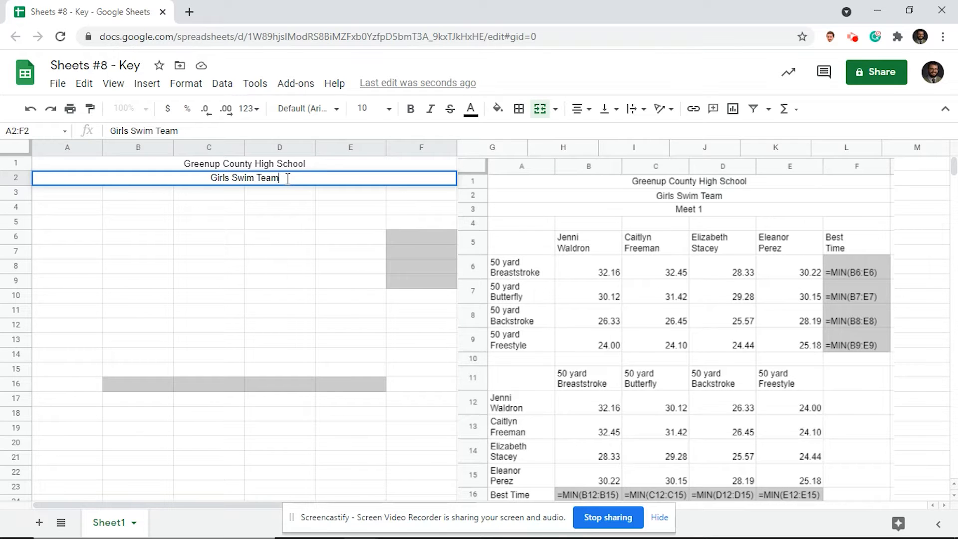
left_click(58, 196)
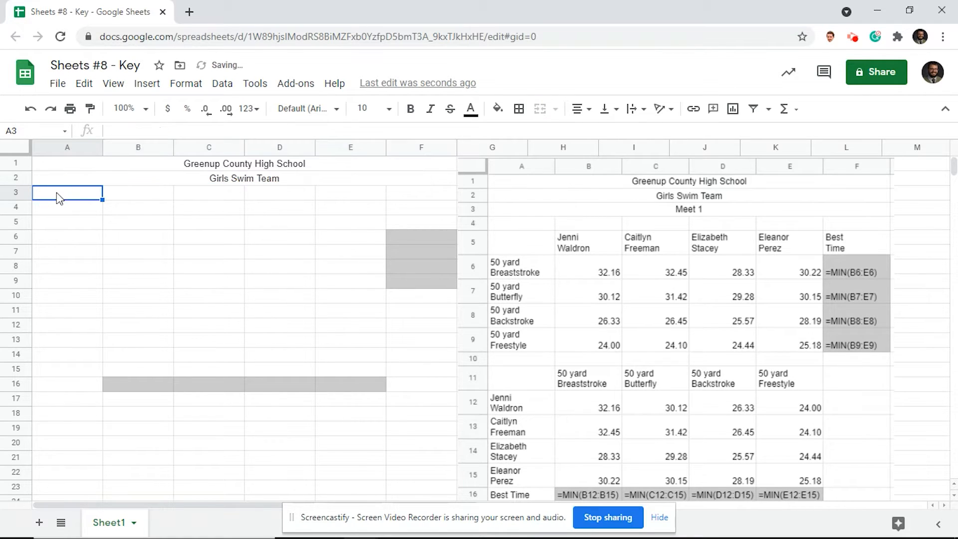
Merge and centre A3:F3 and enter 'Meet 1'.
left_click_drag(58, 196, 406, 194)
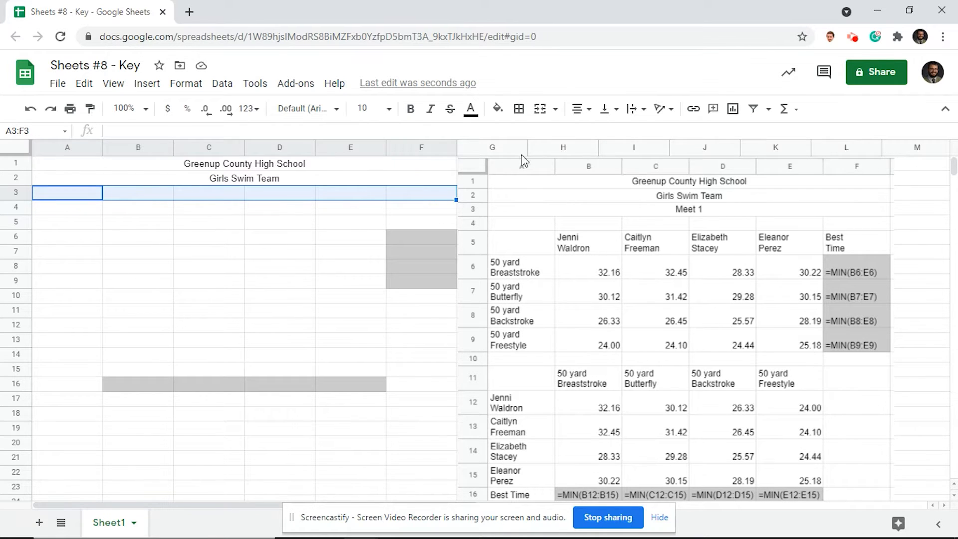
left_click(540, 109)
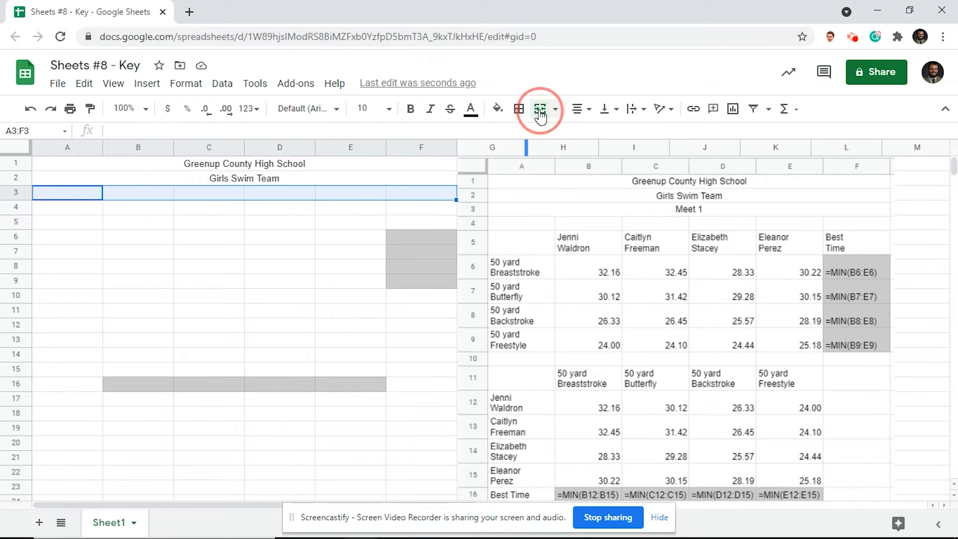
left_click(580, 109)
left_click(316, 199)
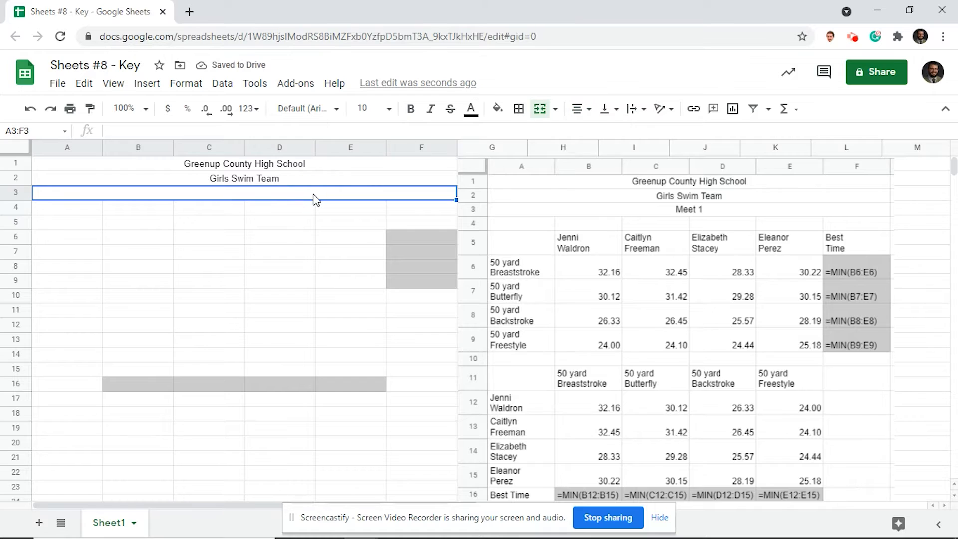
type("Mee")
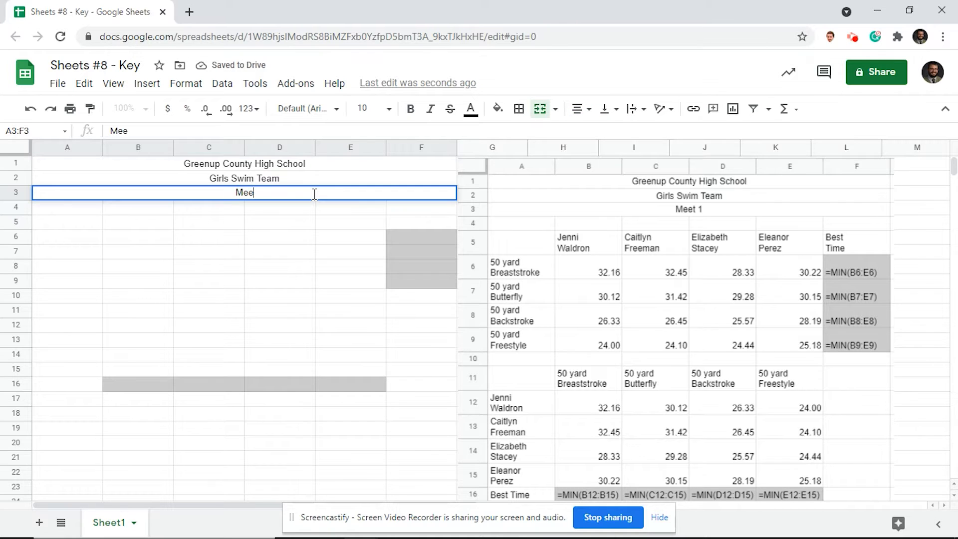
type("t 1")
left_click(57, 225)
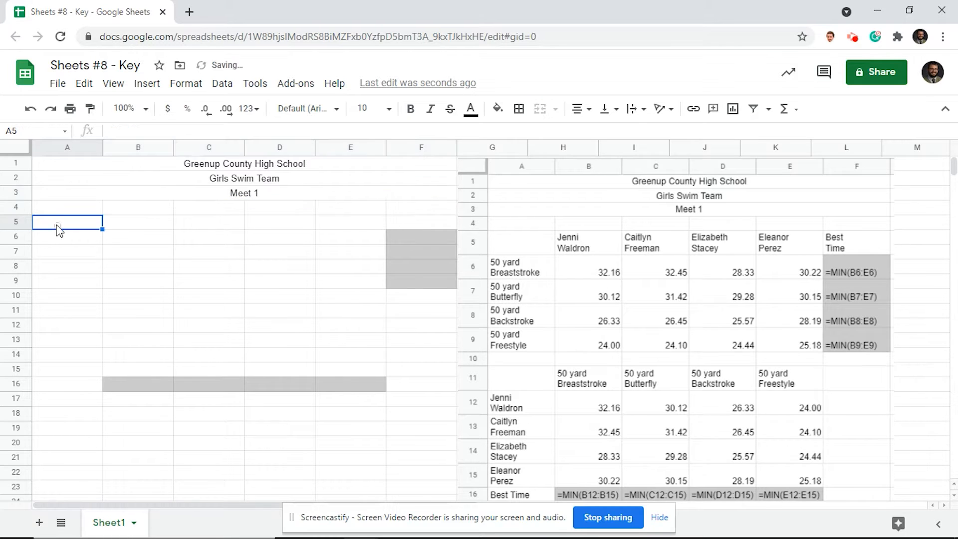
Enter the first two swimmers' names in B5 and C5, first and last name on separate lines.
left_click(130, 223)
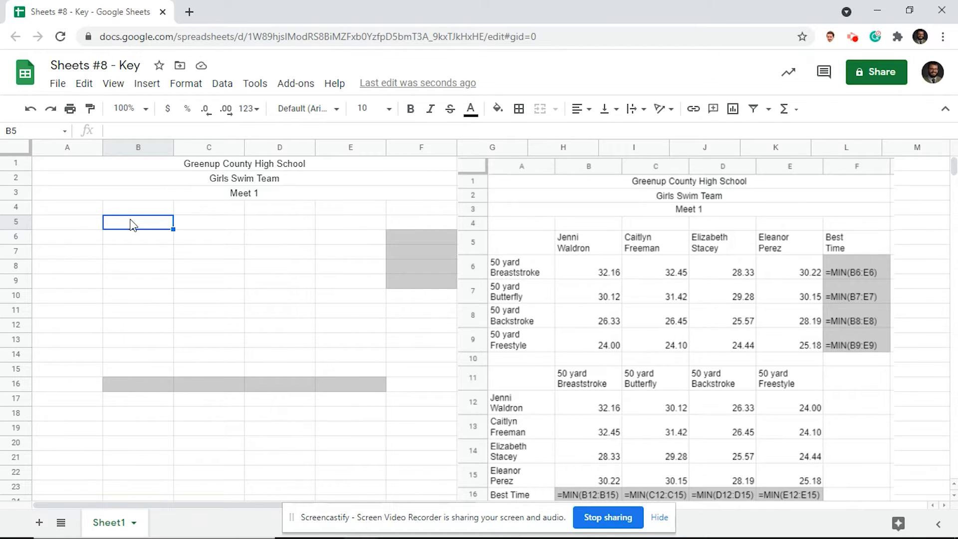
key("alt+Return")
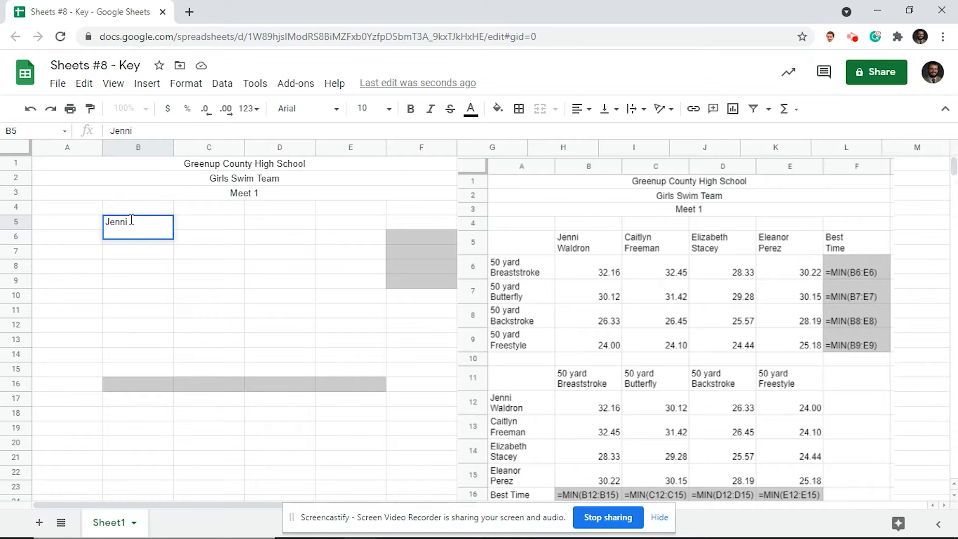
key("Return")
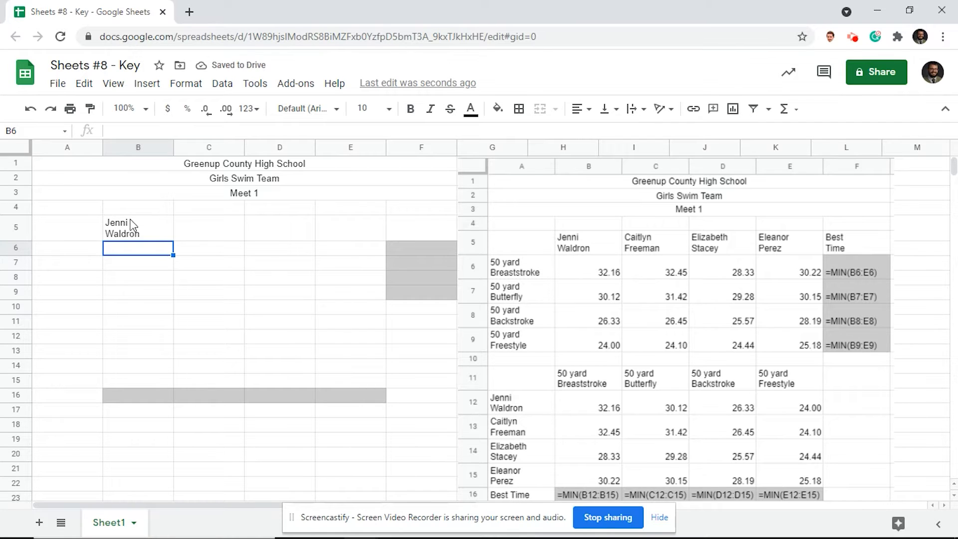
left_click(190, 232)
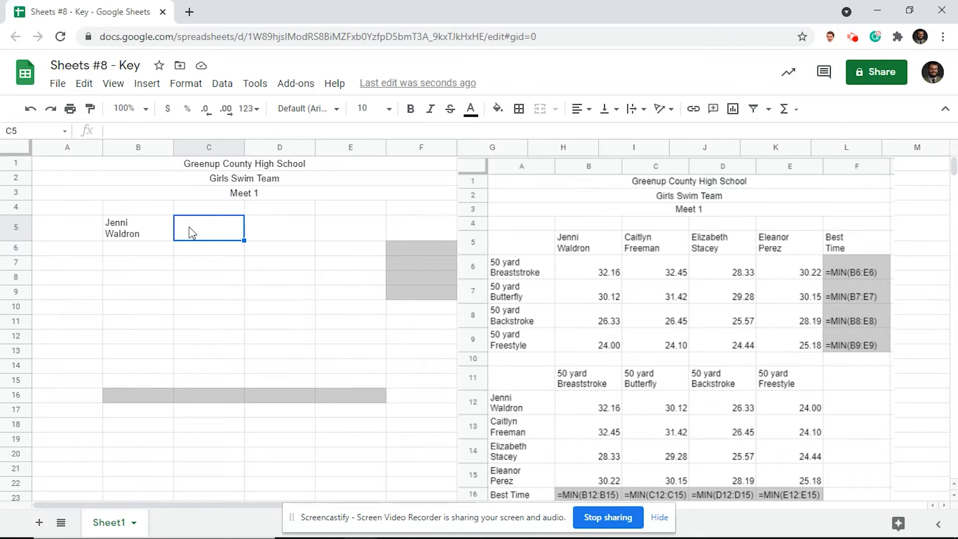
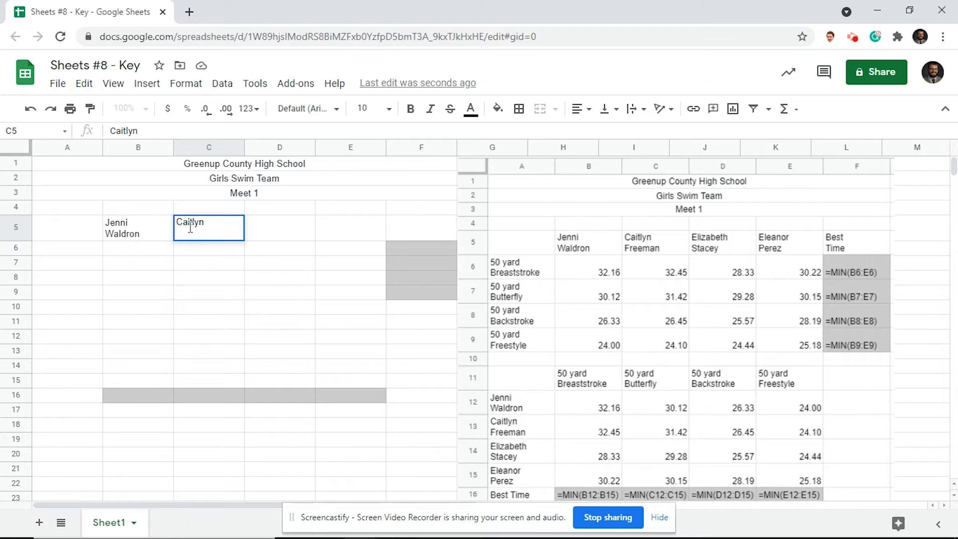
key("Return")
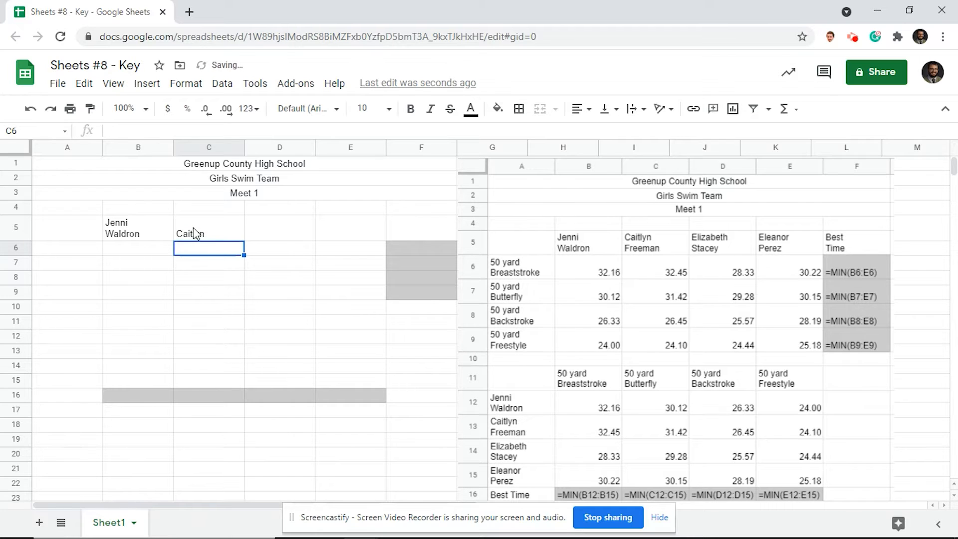
left_click(193, 232)
left_click(170, 135)
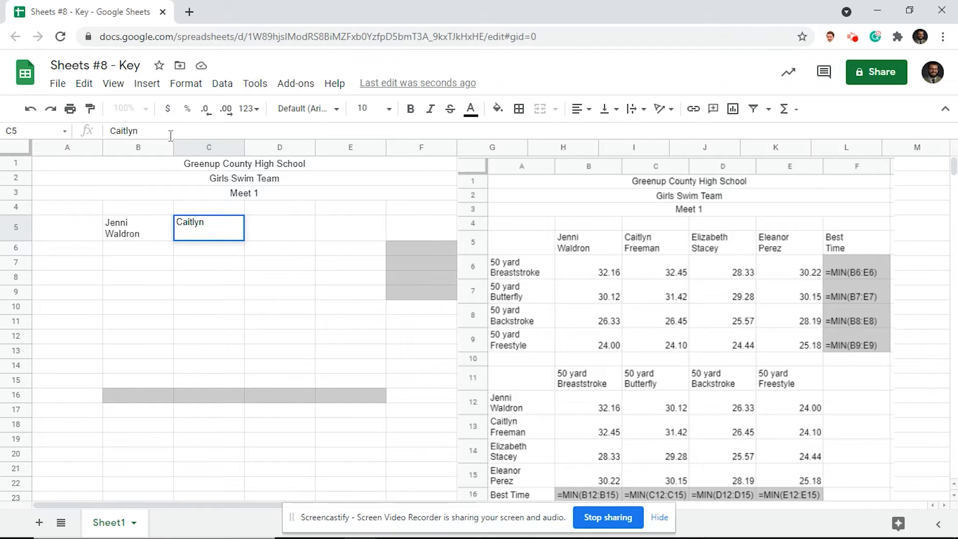
key("alt+Return")
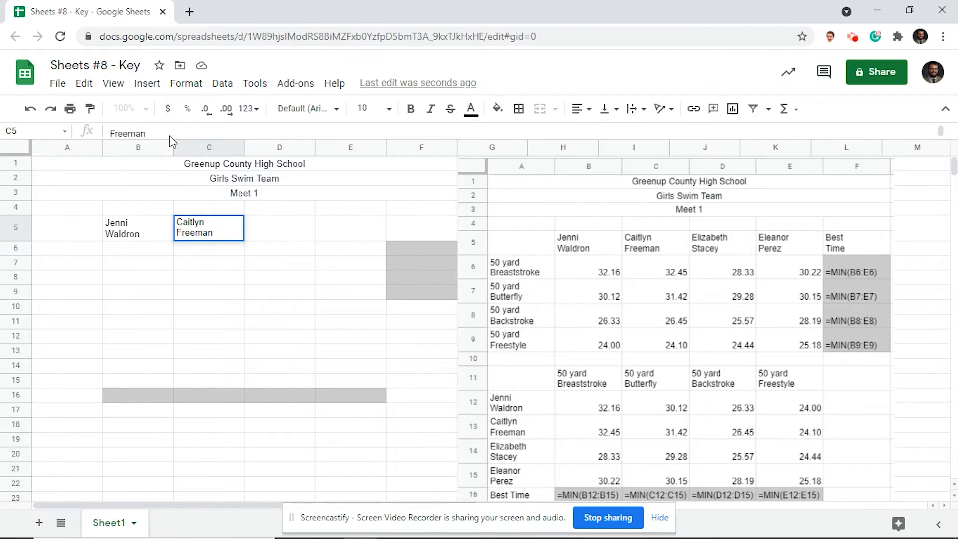
key("Tab")
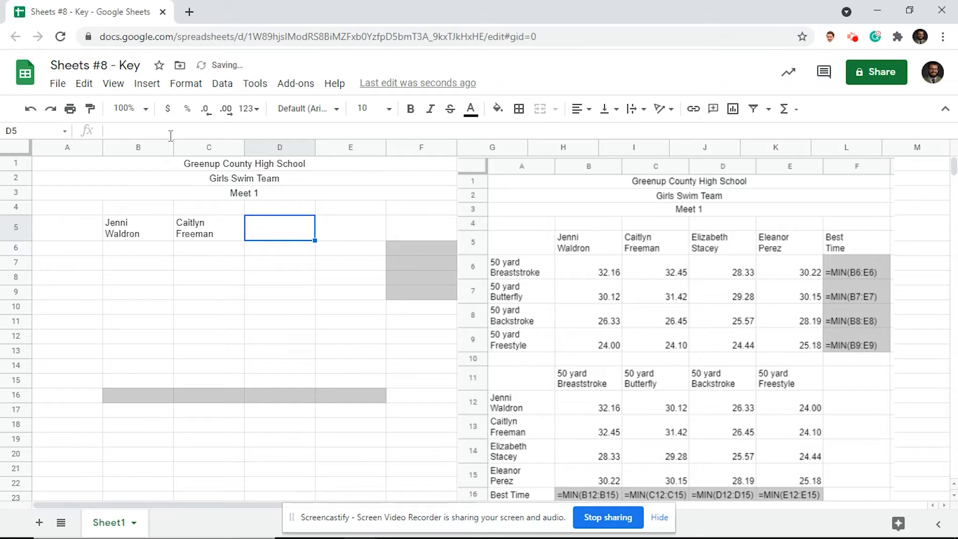
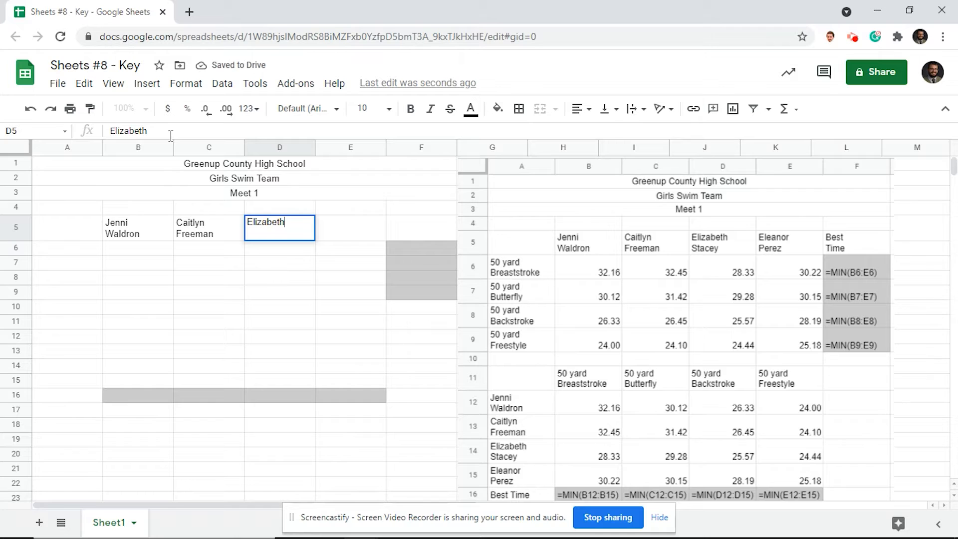
Enter the third and fourth swimmers' names in D5 and E5, 'Best Time' in F5, and '50 yard' in A6.
key("alt+Return")
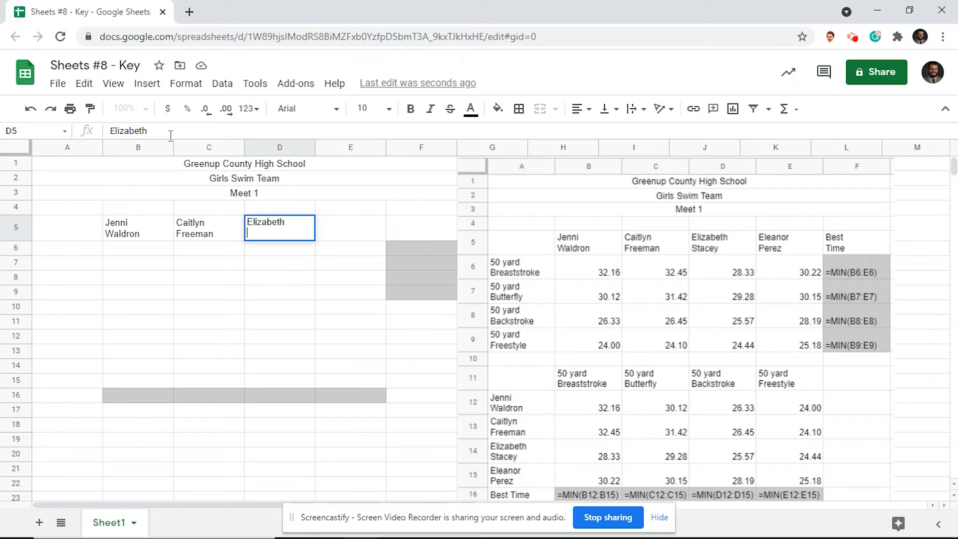
key("Tab")
key("alt")
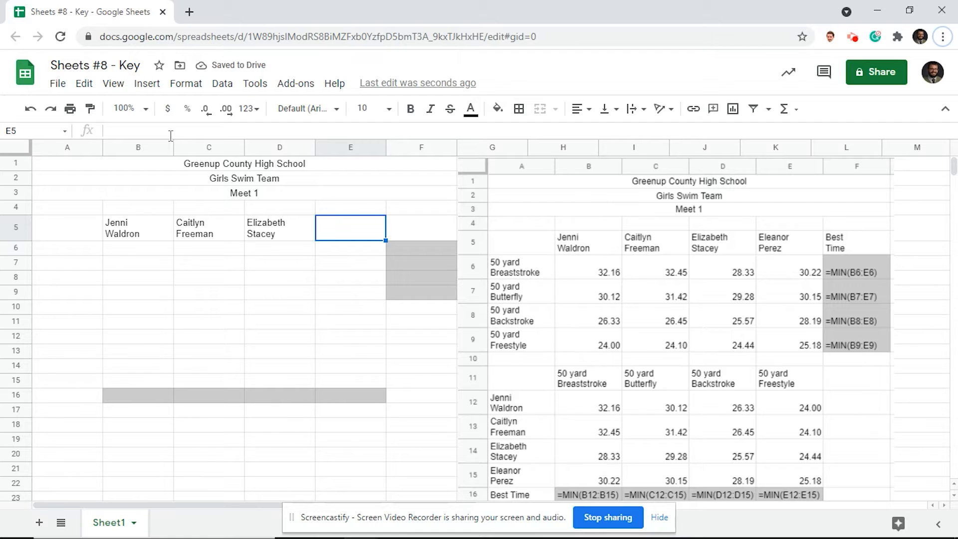
left_click(348, 231)
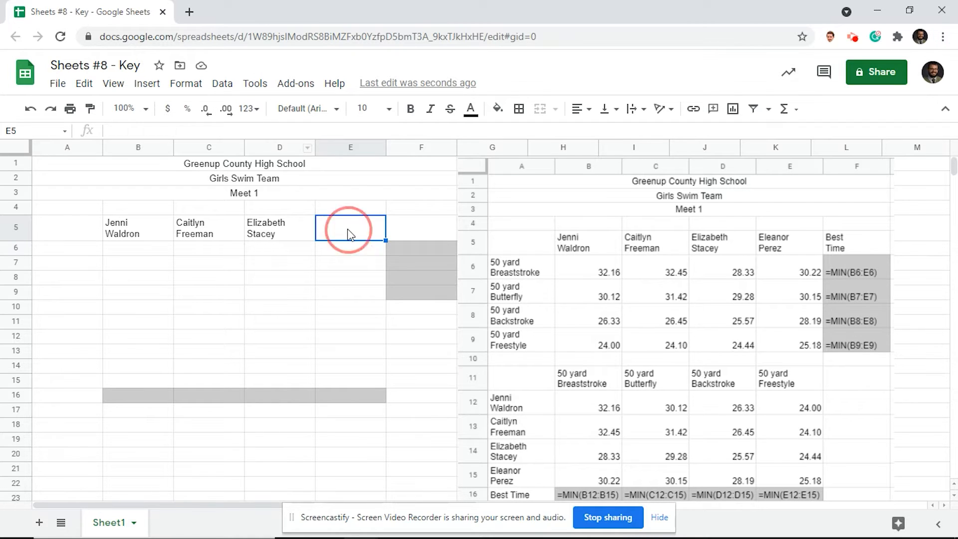
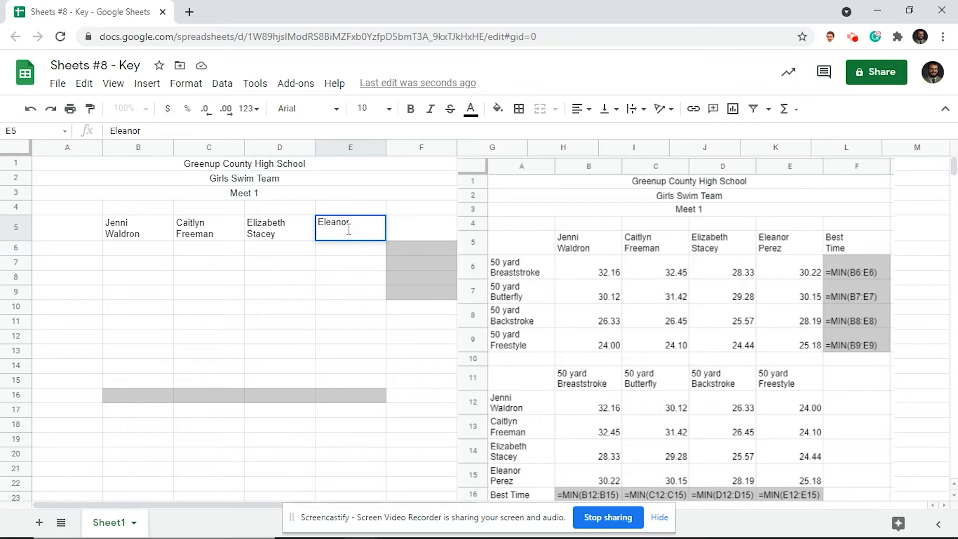
key("Tab")
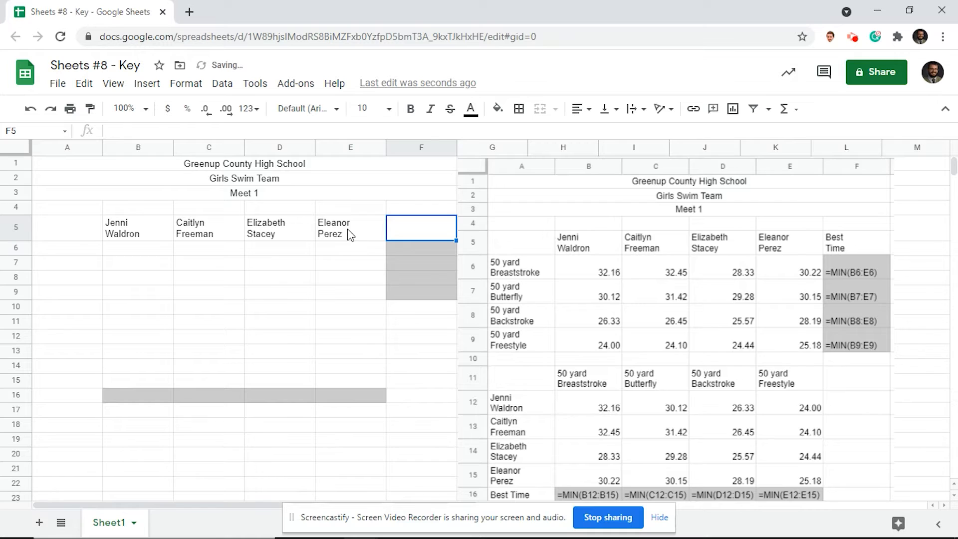
type("Best ")
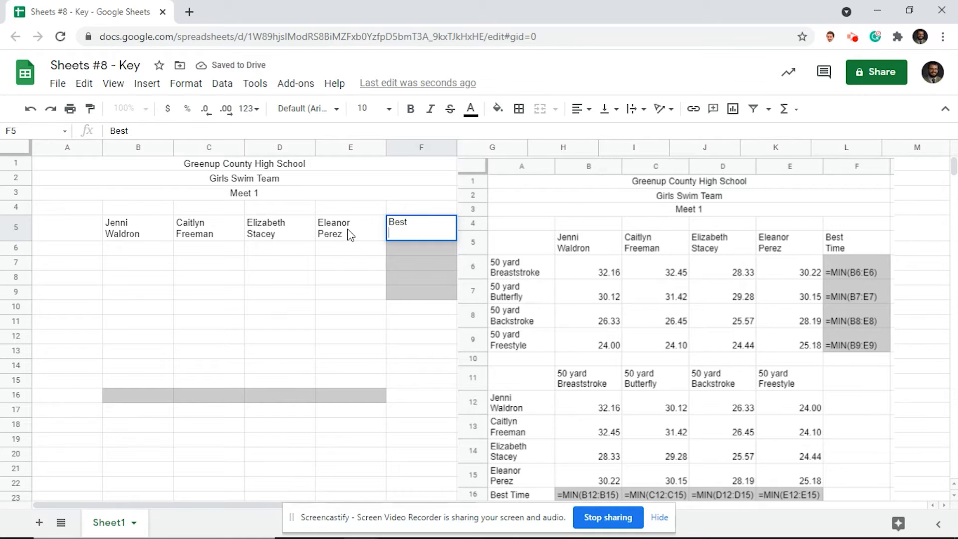
type("Time")
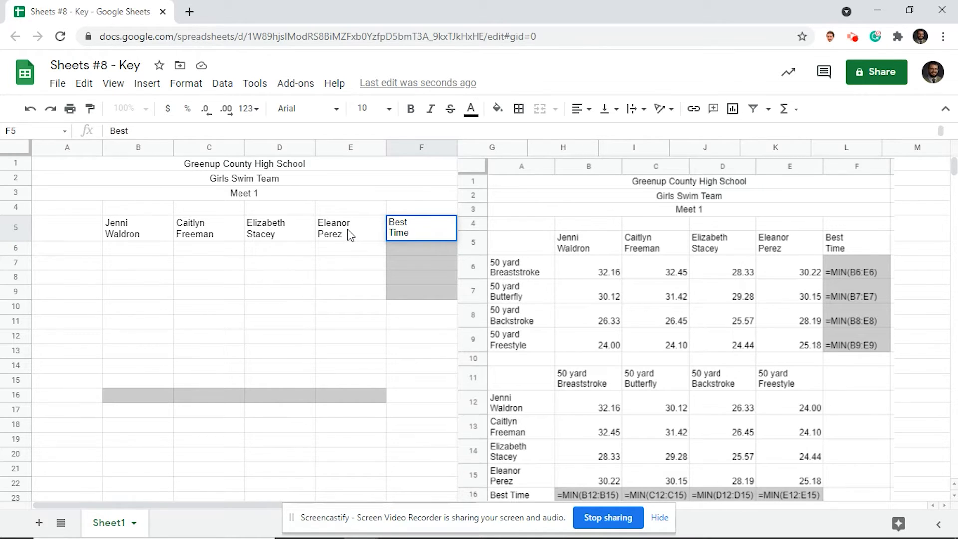
left_click(69, 249)
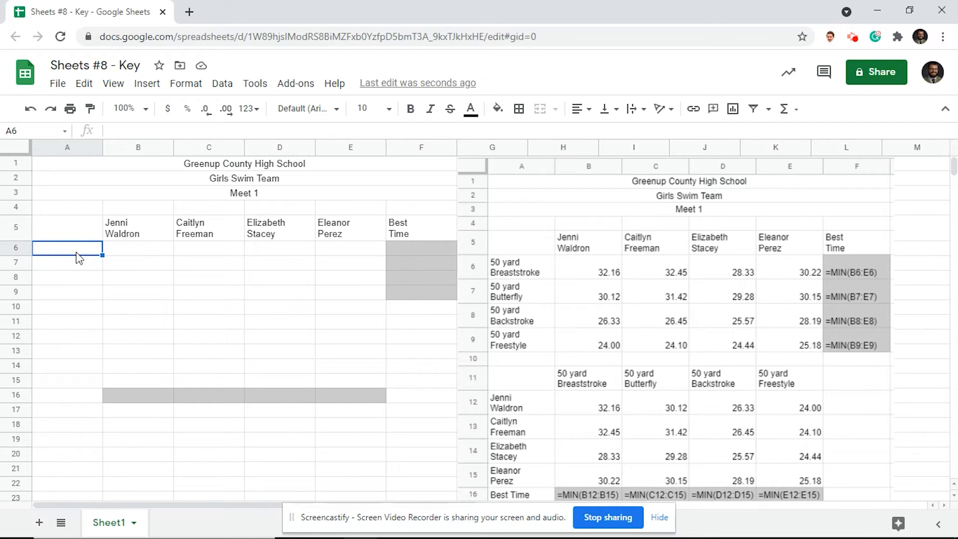
type("50 yard")
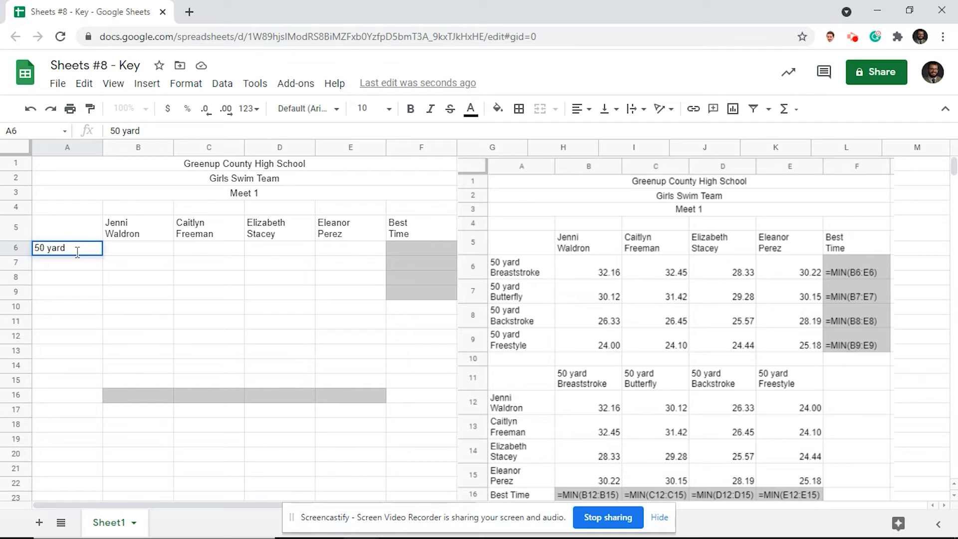
Label A6 '50 yard Breastroke' and A7 '50 yard Butterfly' on two lines each.
key("alt+Return")
type("Brea")
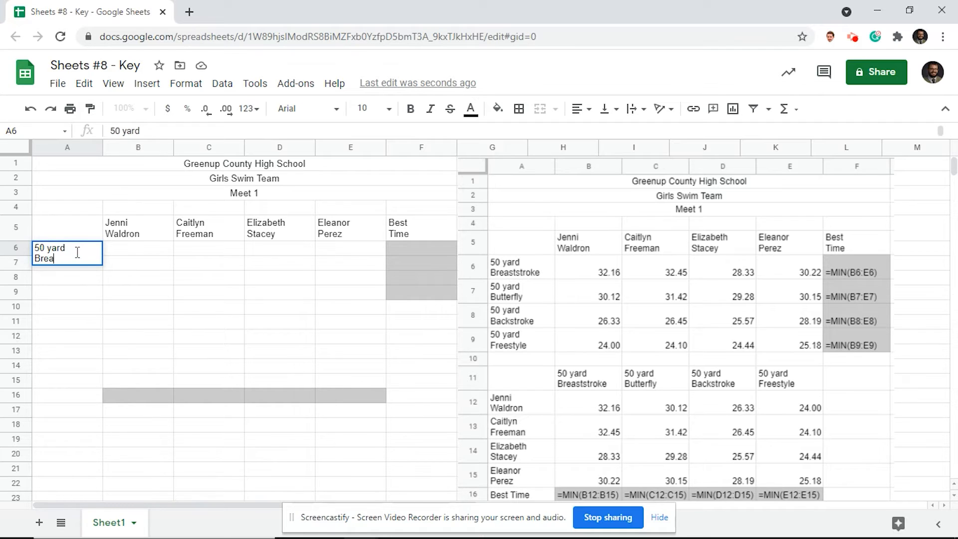
type("stroke")
key("Return")
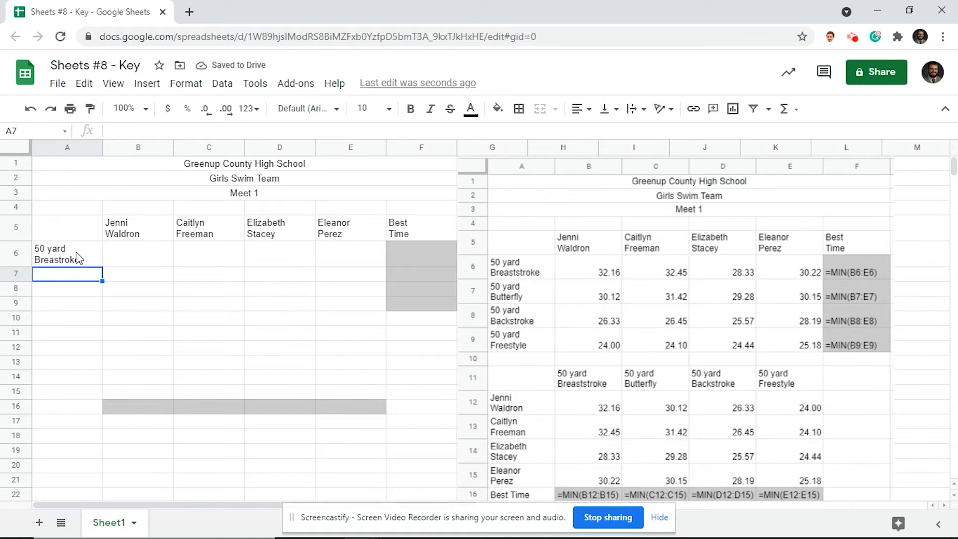
type("50 yard")
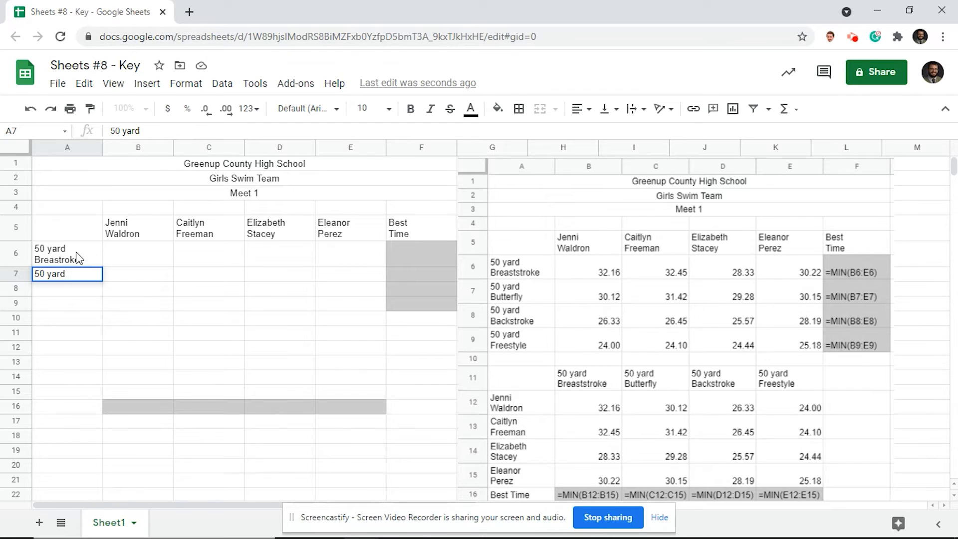
key("ctrl+Return")
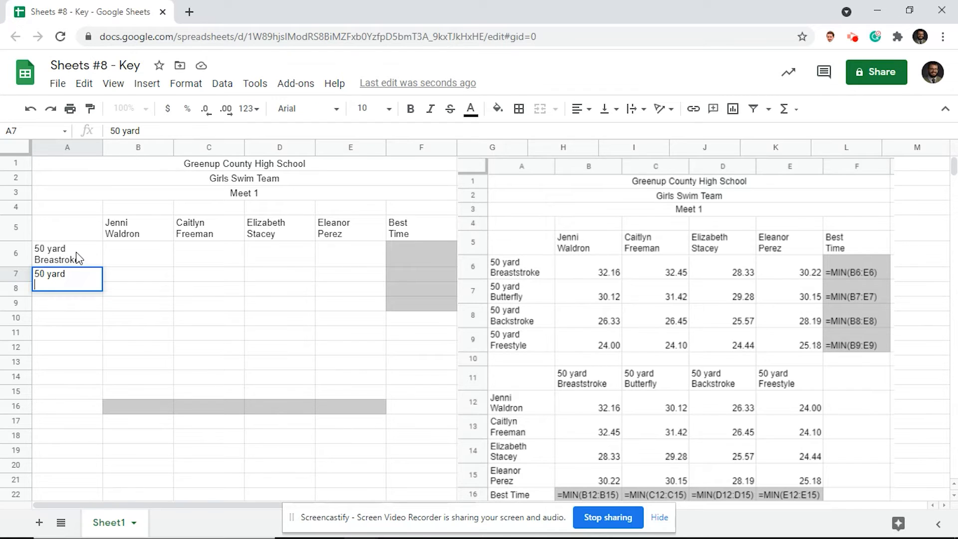
type("Butterfly")
key("Return")
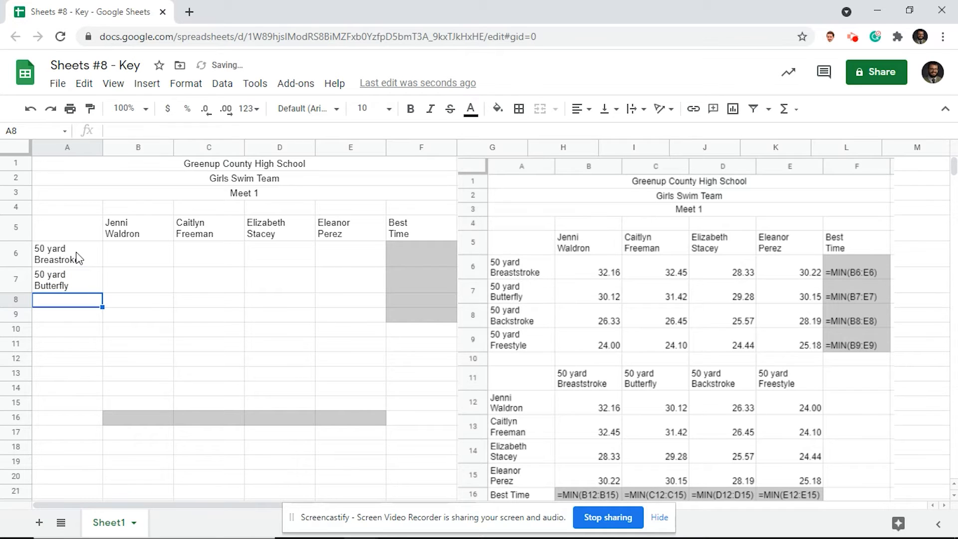
Label A8 '50 yard Backstroke' and A9 '50 yard Freestyle' on two lines each.
type("50 ya")
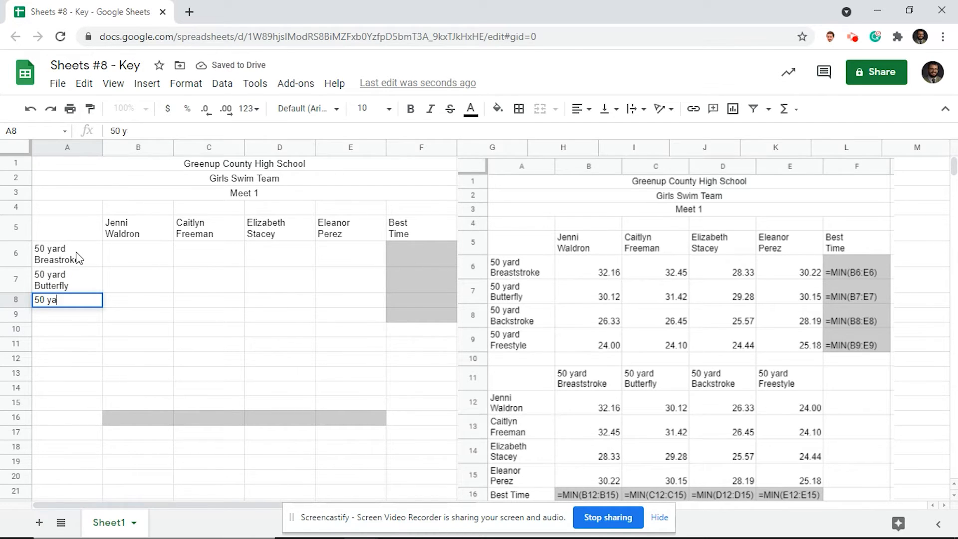
type("rd")
key("alt+Return")
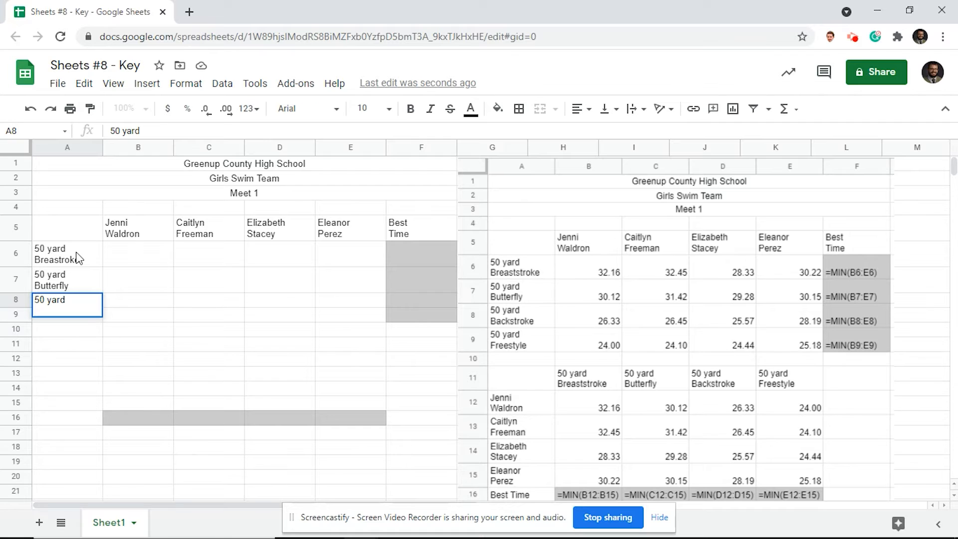
type("Backstroke")
key("Return")
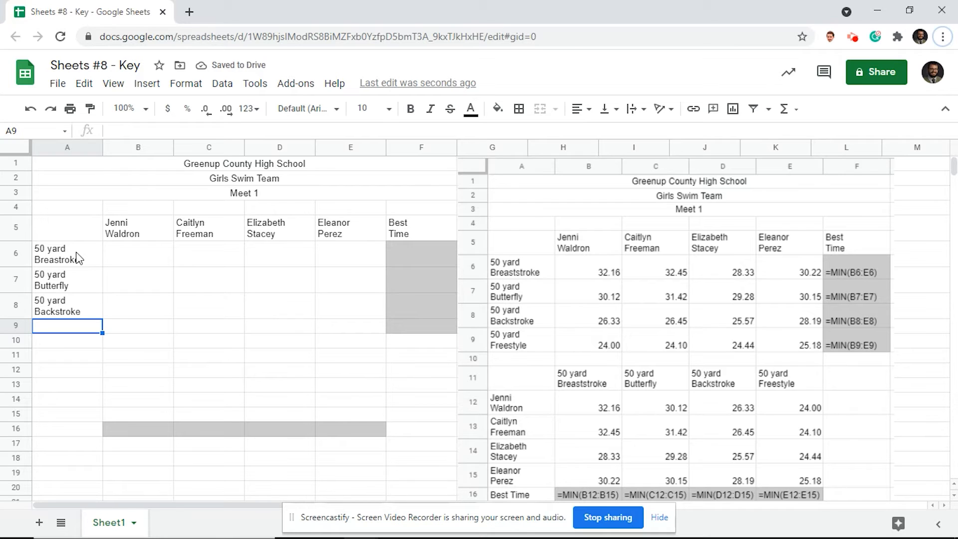
key("space")
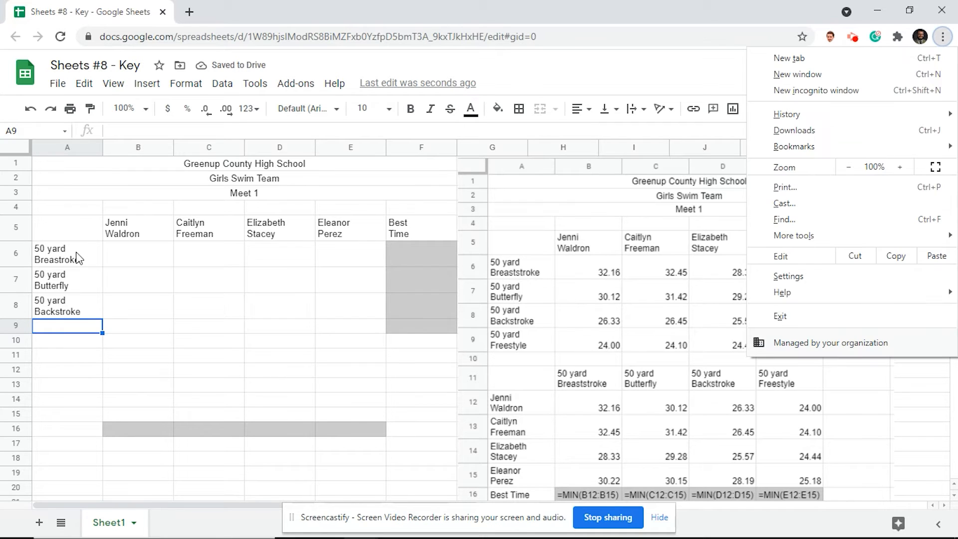
left_click(67, 326)
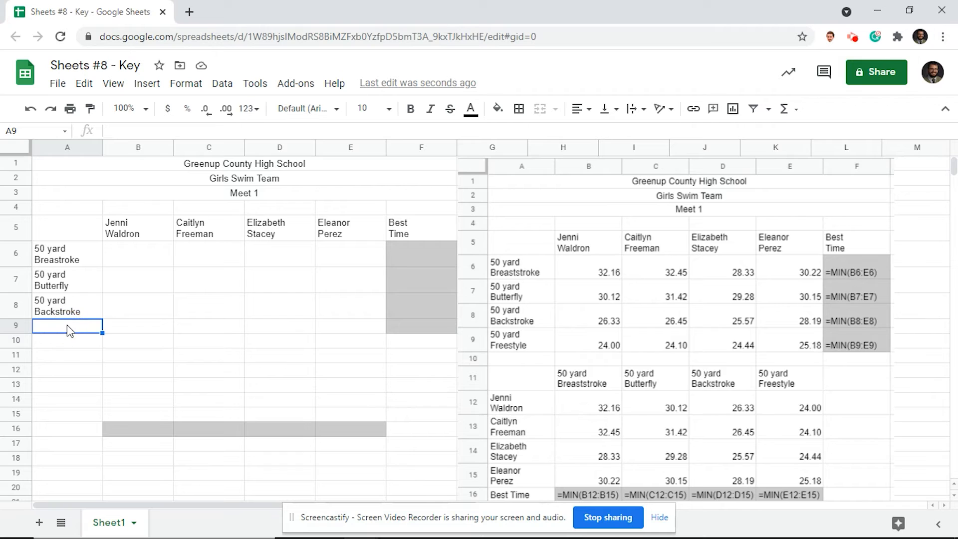
type("50 yard")
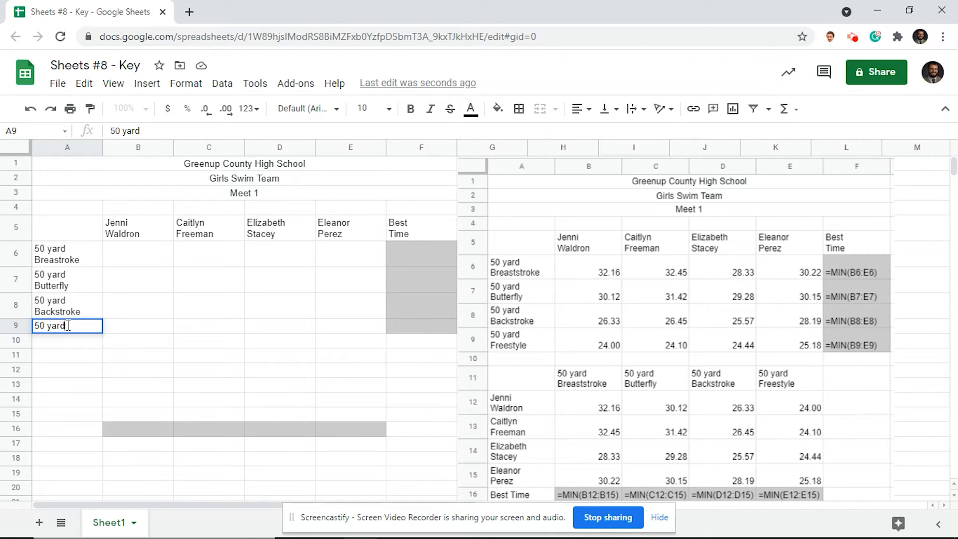
key("alt+Return")
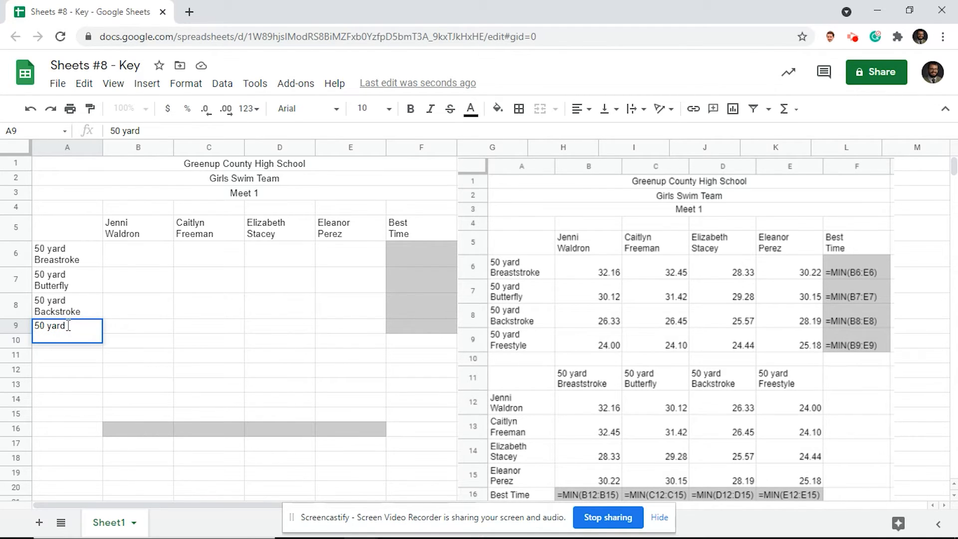
type("Freestyle")
key("Tab")
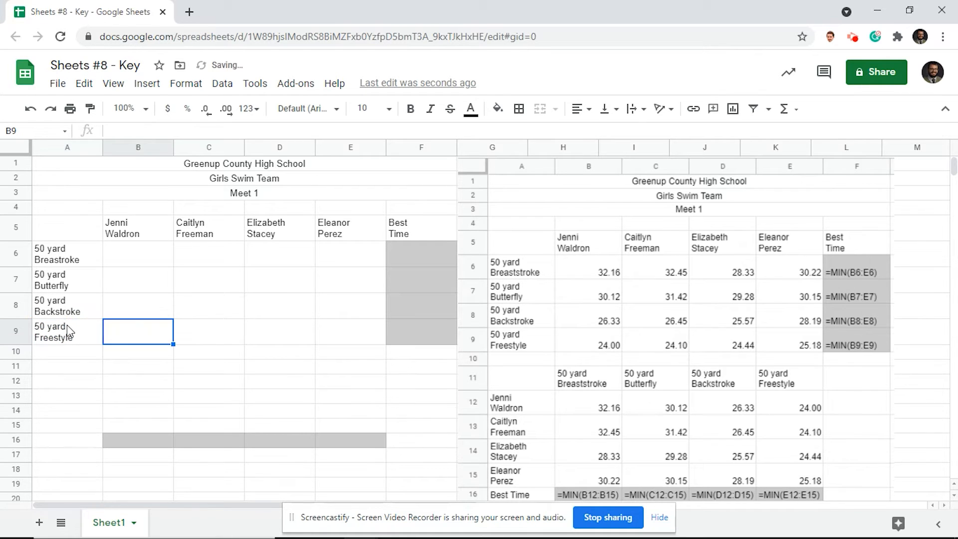
Enter the first swimmer's times 32.16, 30.12, 26.33 and 24.00 in B6:B9.
left_click(150, 253)
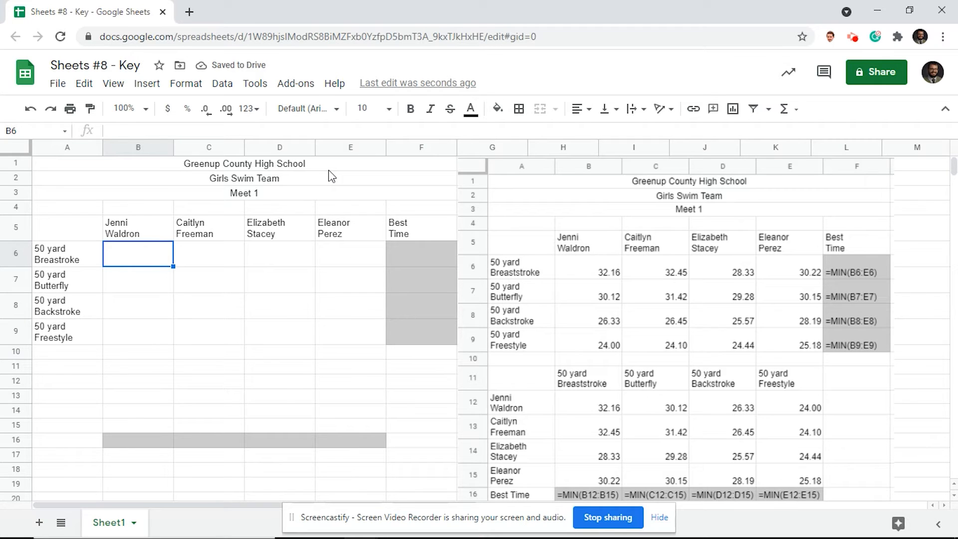
type("32.16")
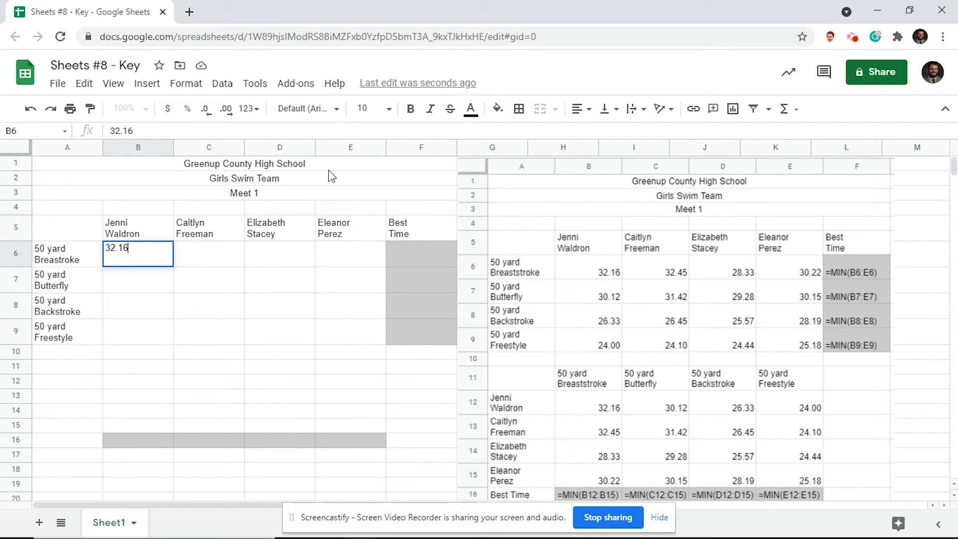
key("Return")
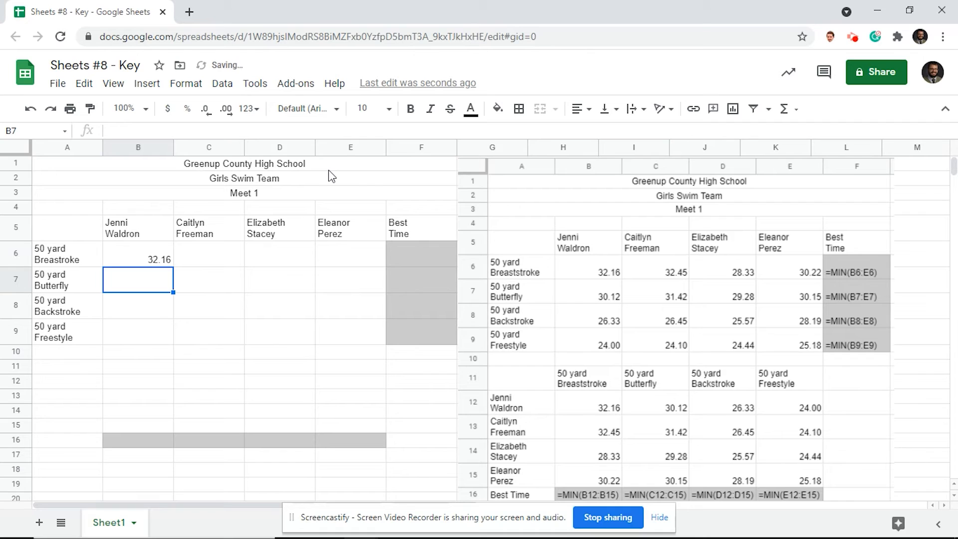
type("30.12")
key("Return")
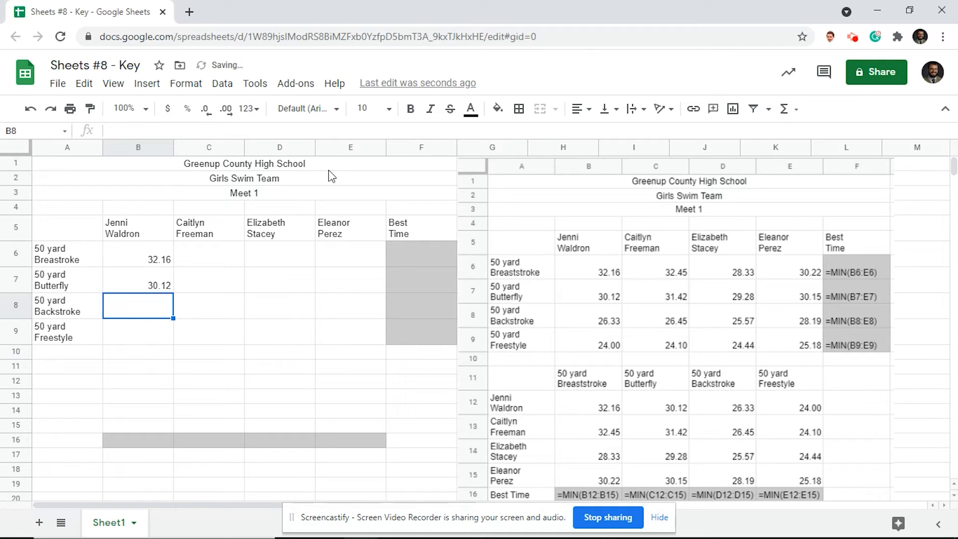
type("26.33")
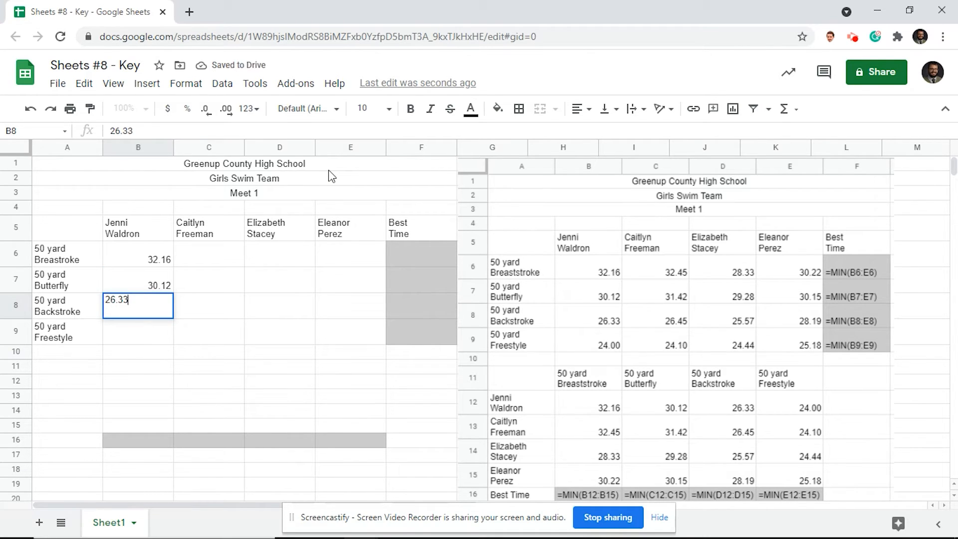
key("Return")
type("24")
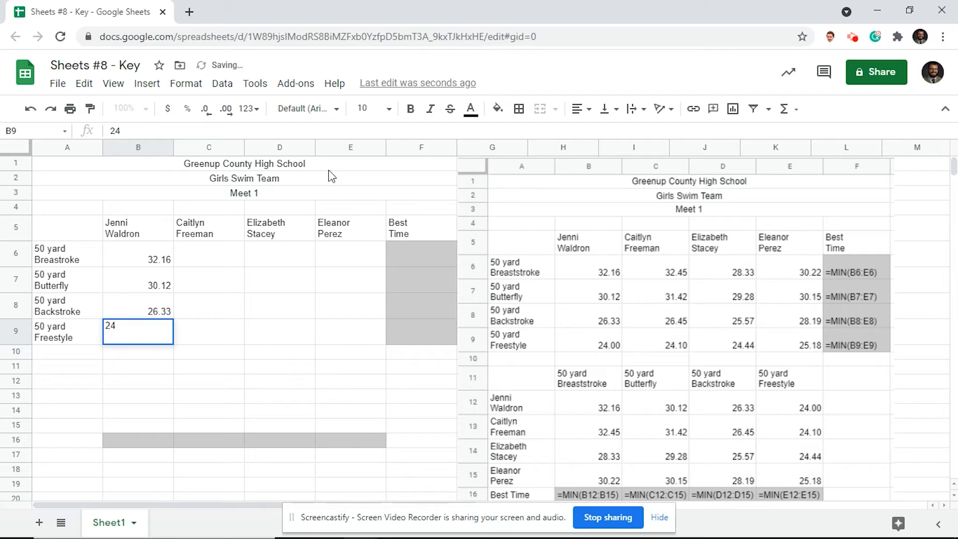
type(".00")
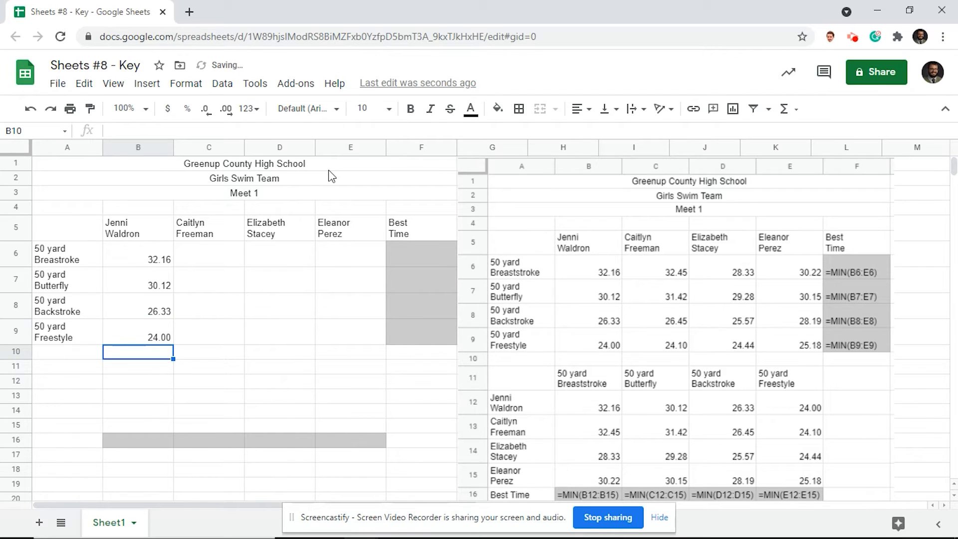
Make the B9 freestyle time display two decimals as 24.00.
key("Up")
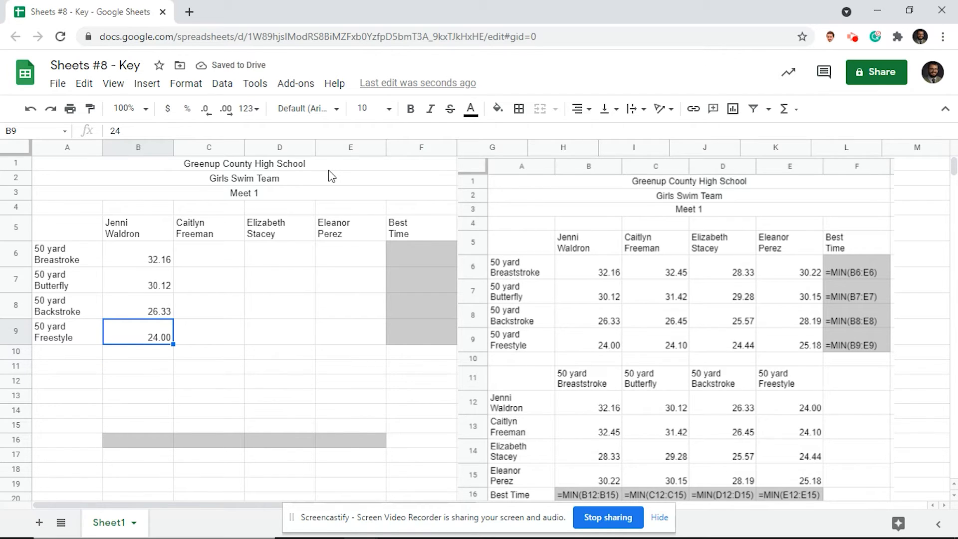
double_click(209, 112)
left_click(232, 119)
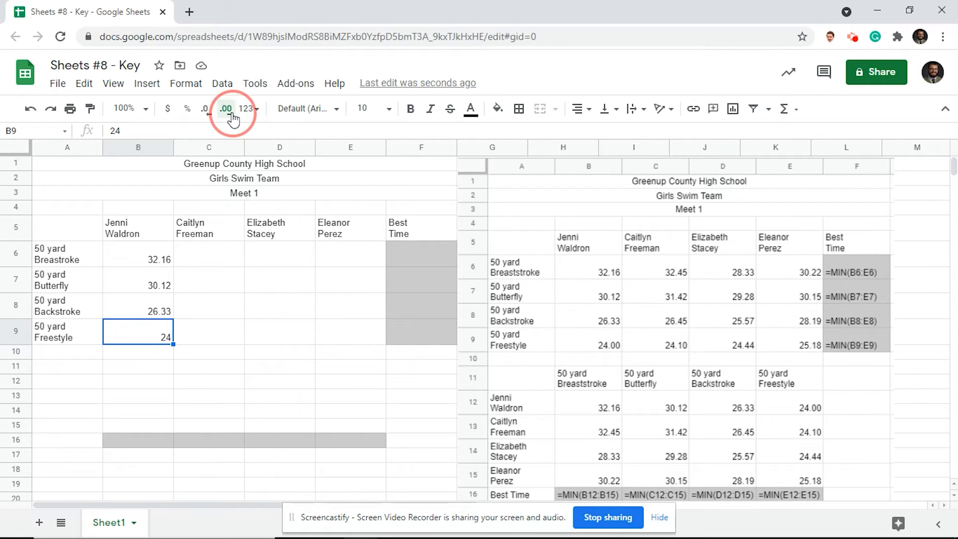
left_click(232, 119)
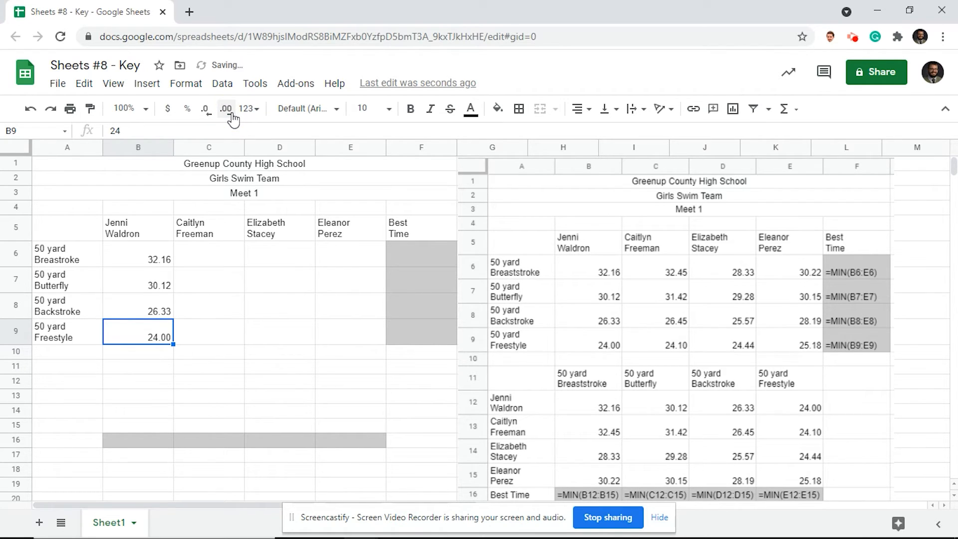
left_click(232, 258)
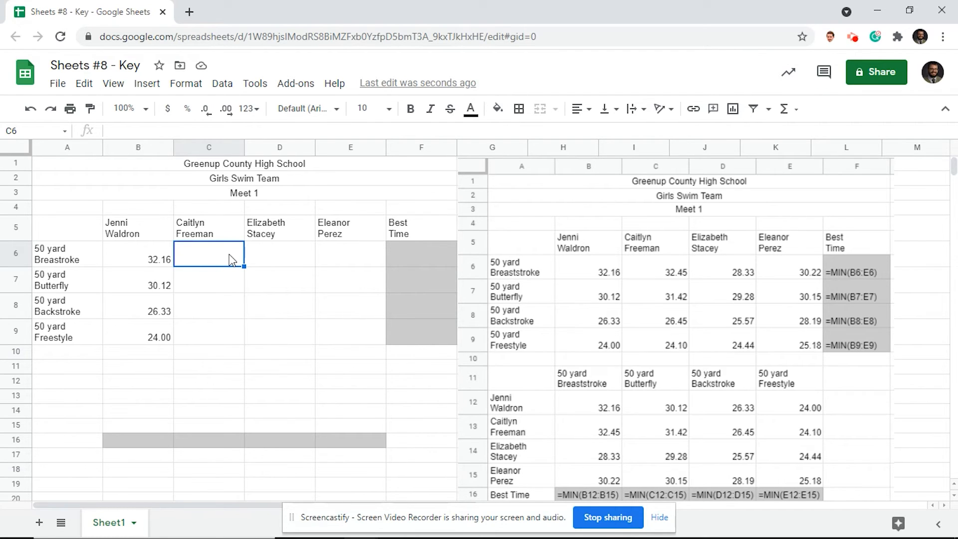
Enter the second swimmer's times 32.45, 31.42, 26.45 and 24.10 in C6:C9.
type("32.45")
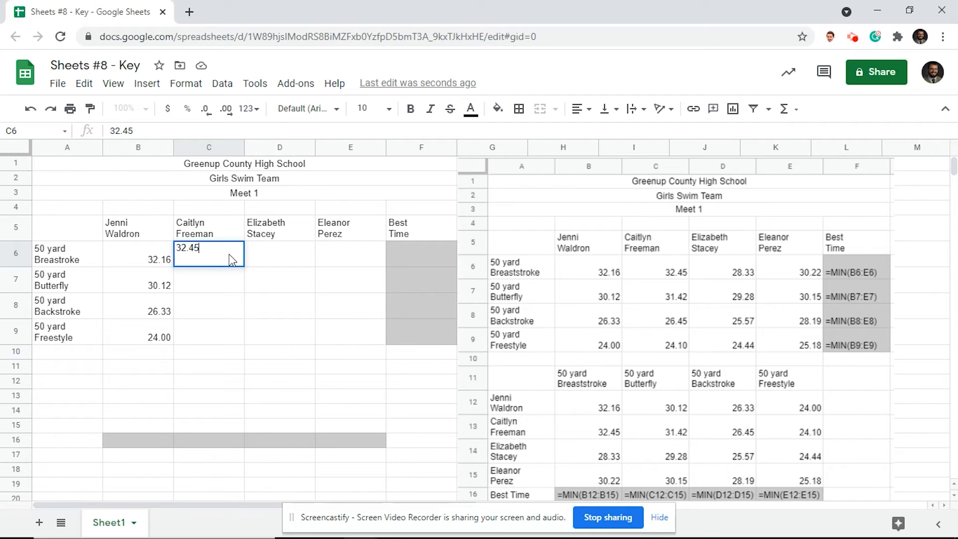
key("Return")
type("31.42")
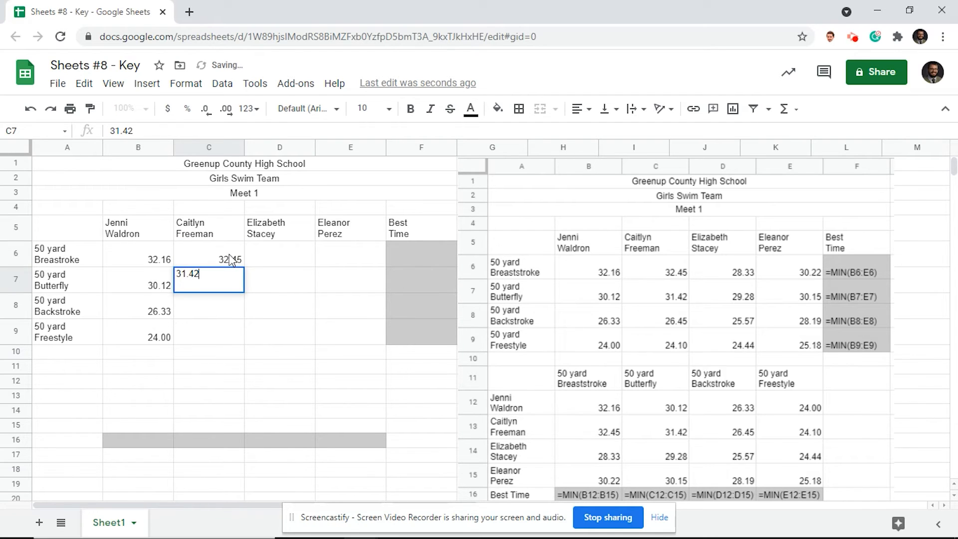
key("Return")
type("26.45")
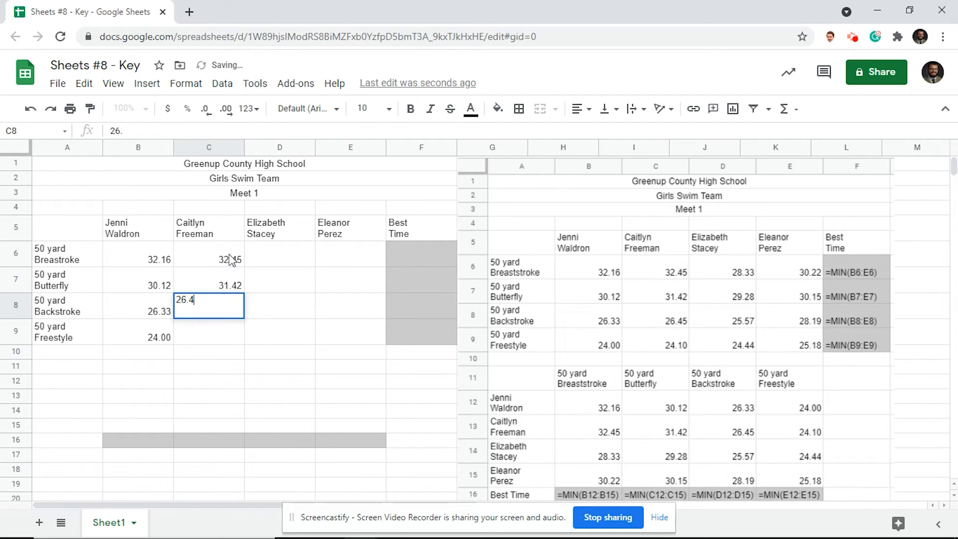
key("Return")
type("24.10")
key("Tab")
Enter the third swimmer's times 28.33, 29.28, 25.57 and 24.44 in D6:D9.
key("Up")
key("Up")
key("Up")
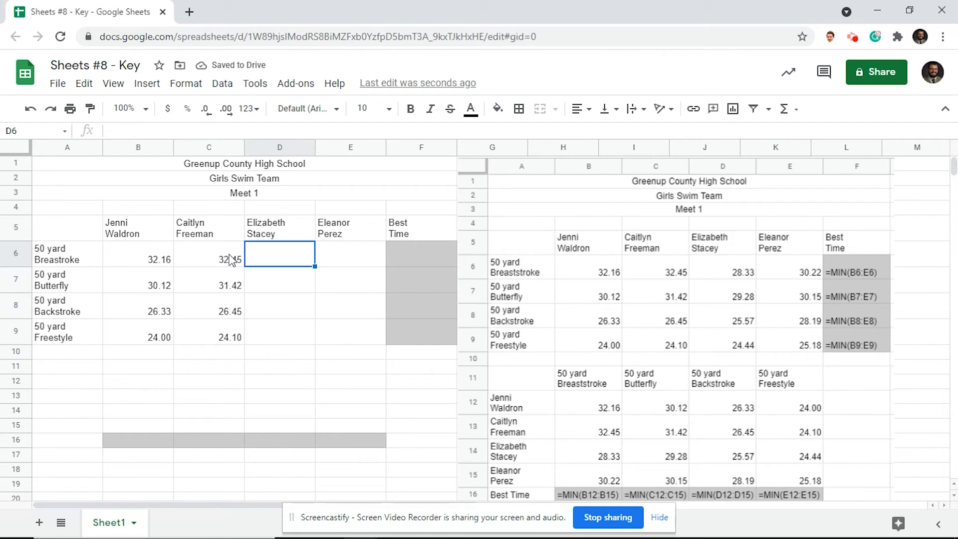
type("28.33")
key("Return")
type("29.28")
key("Return")
type("25.57")
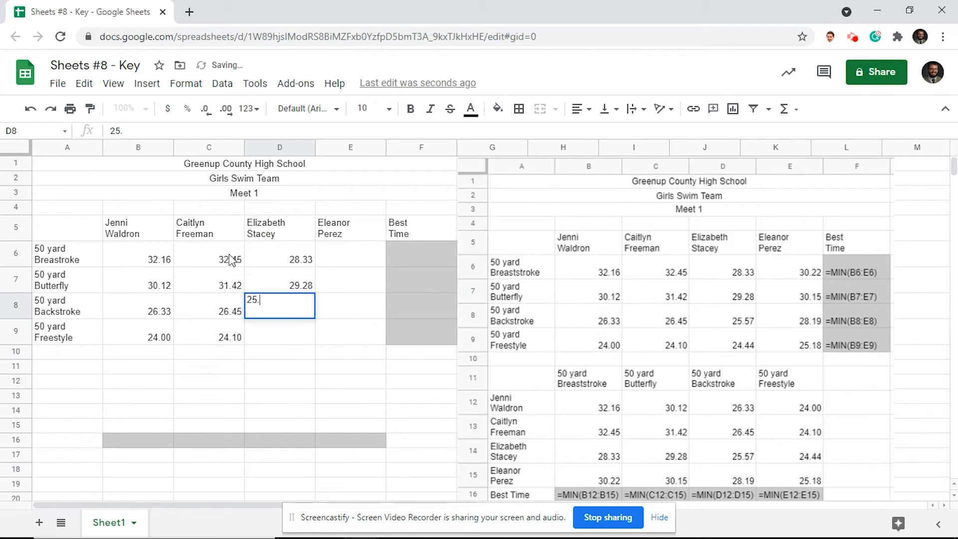
key("Return")
type("24.44")
key("Return")
Enter the fourth swimmer's times 30.22, 30.15, 28.19 and 25.18 in E6:E9.
key("Tab")
key("Up")
key("Up")
key("Up")
key("Up")
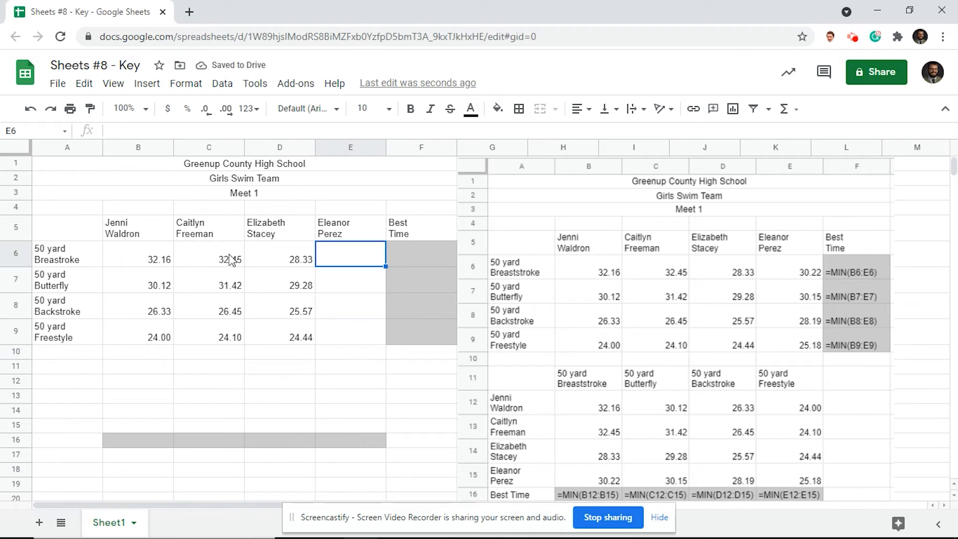
type("30.22")
key("Return")
type("30.15")
key("Return")
type("28.19")
key("Return")
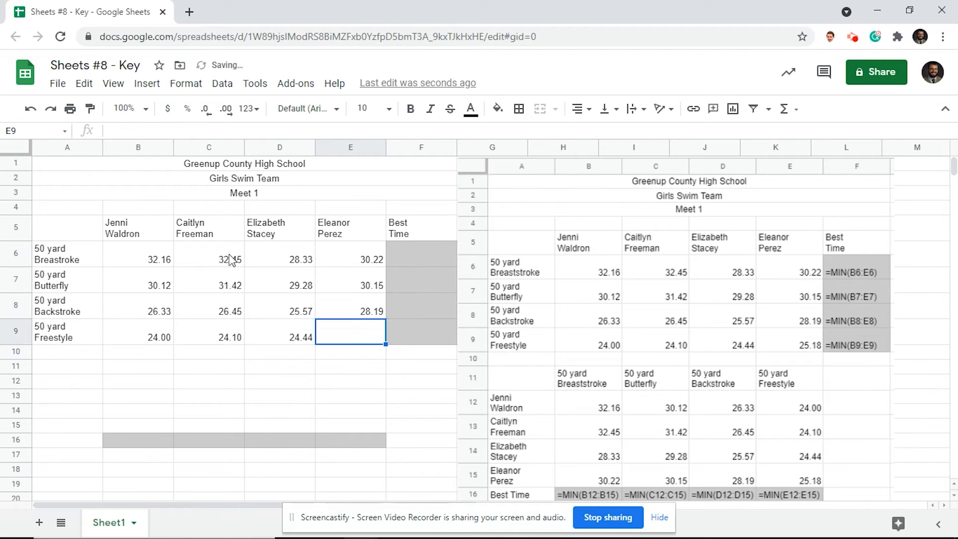
type("25.18")
key("Return")
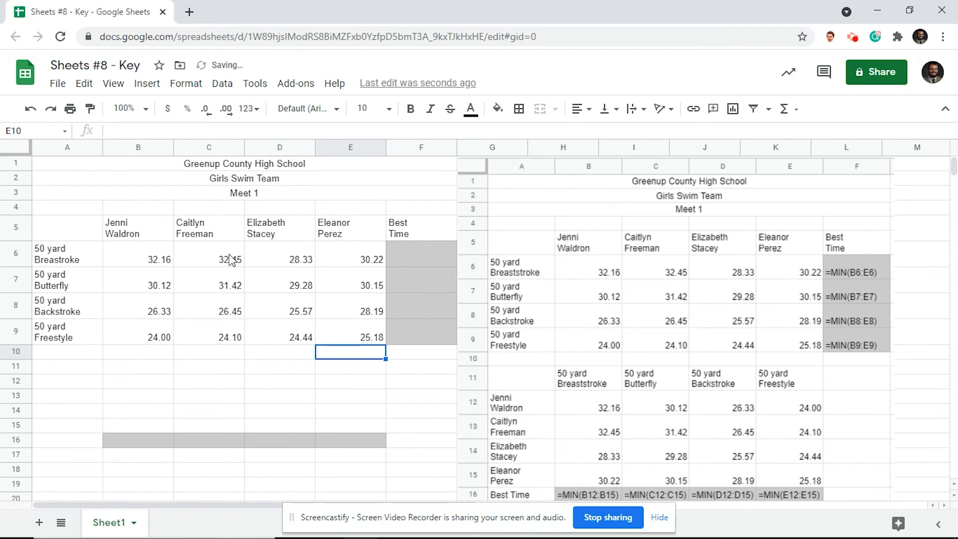
left_click(442, 263)
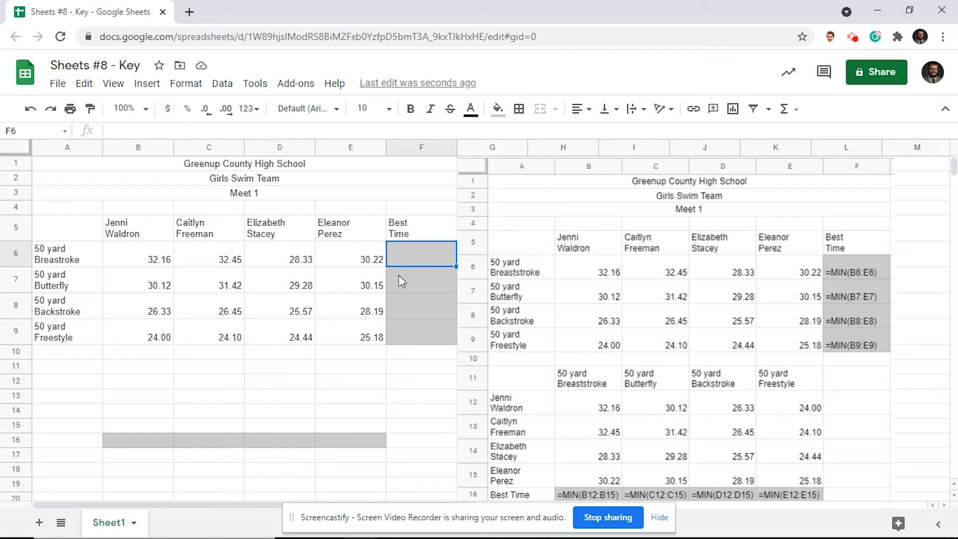
Put =MIN(B6:E6) in F6 and autofill it down through F9.
left_click(785, 109)
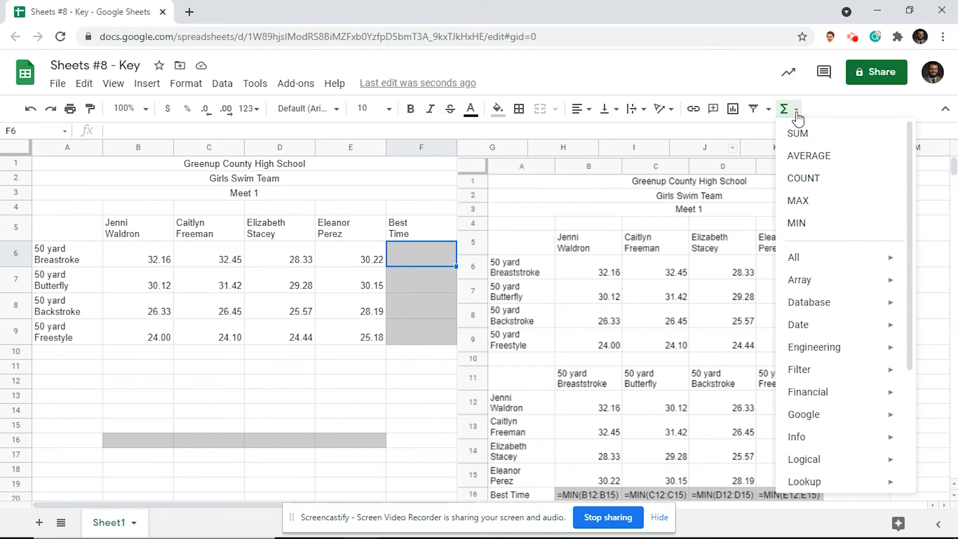
left_click(797, 223)
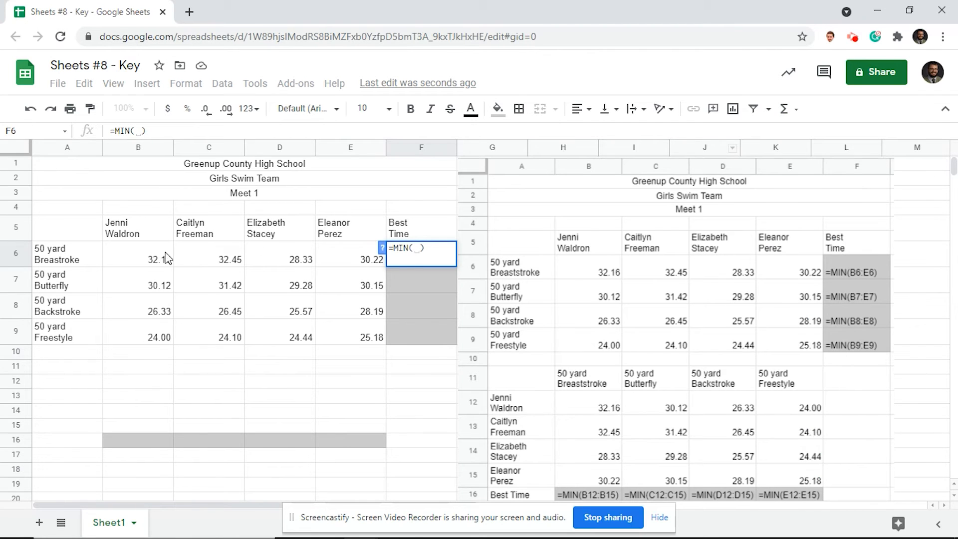
left_click_drag(133, 264, 366, 272)
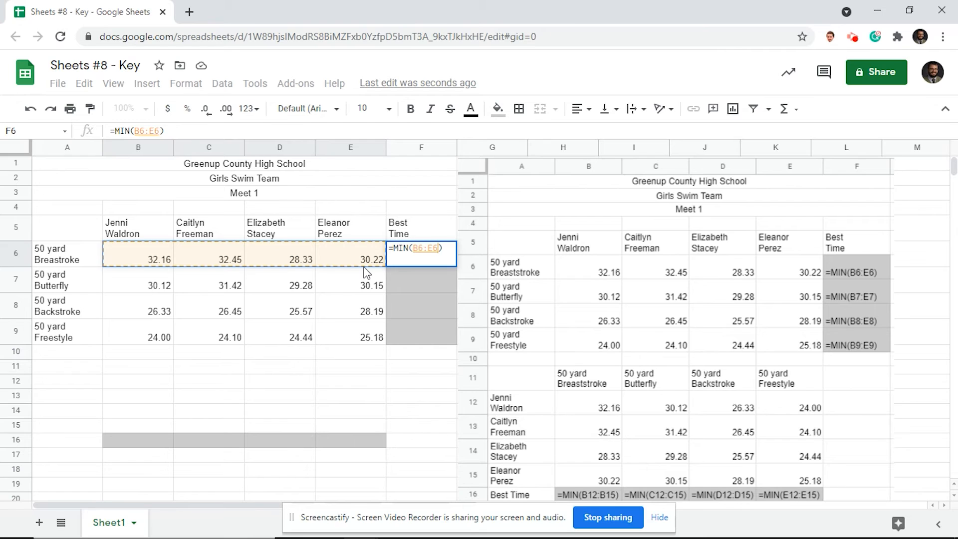
key("Return")
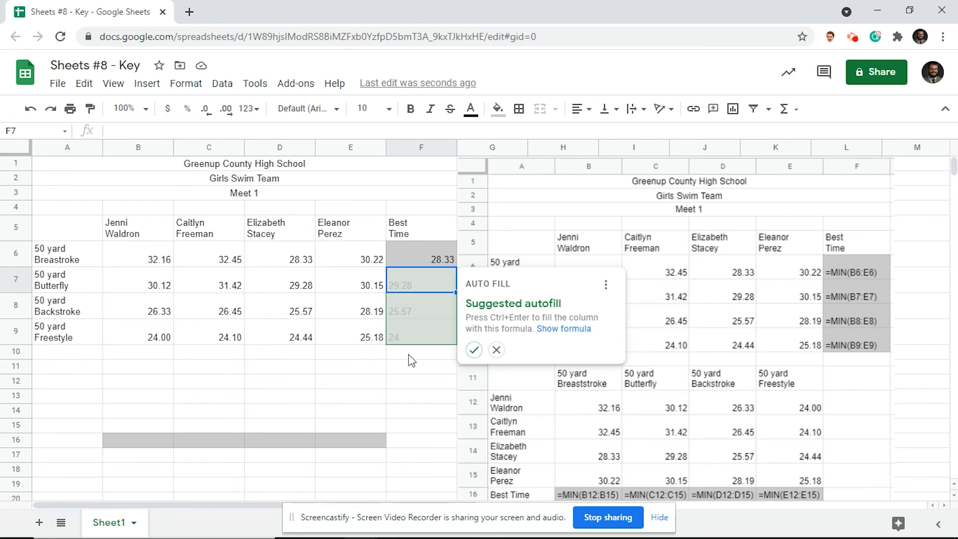
left_click(475, 351)
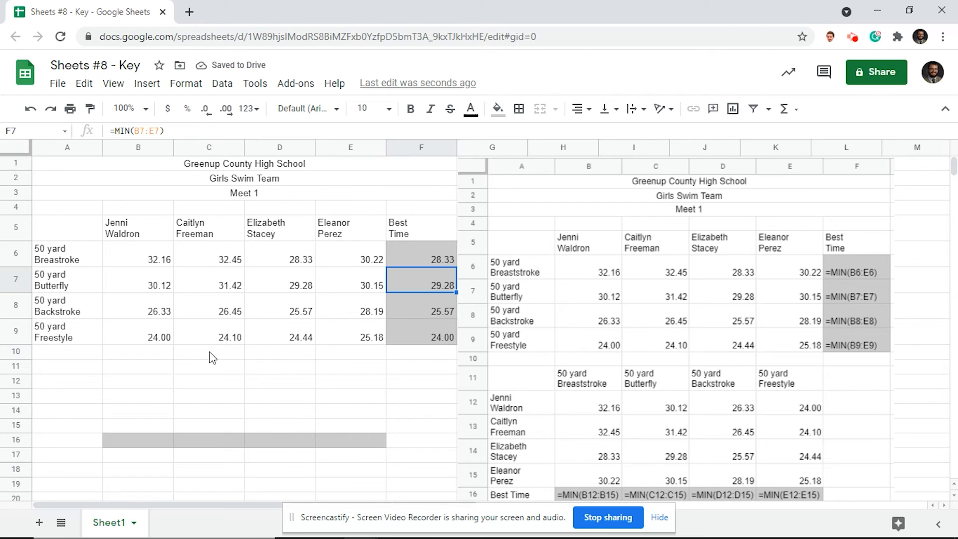
left_click(71, 368)
left_click(132, 371)
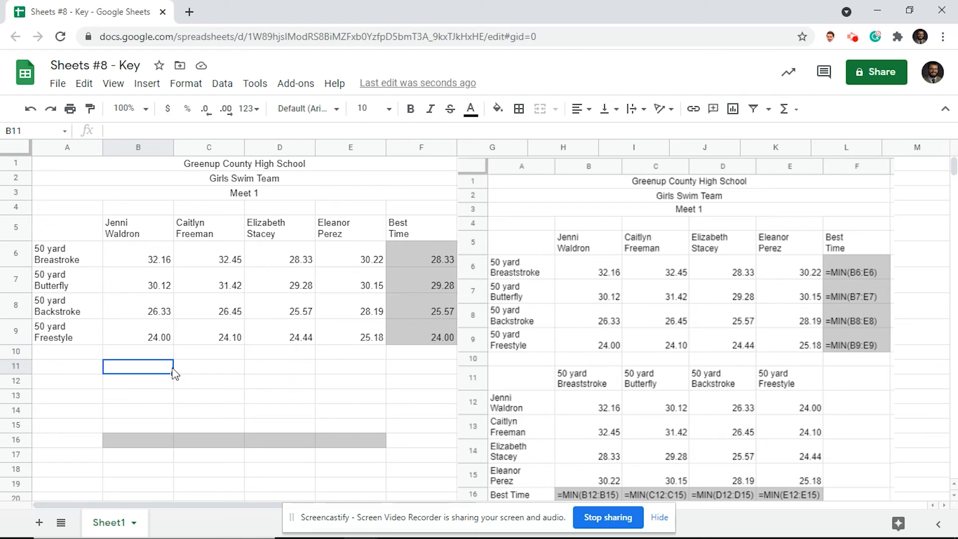
Copy the four 50 yard event labels into B11:E11 as the new table's headers.
left_click(78, 264)
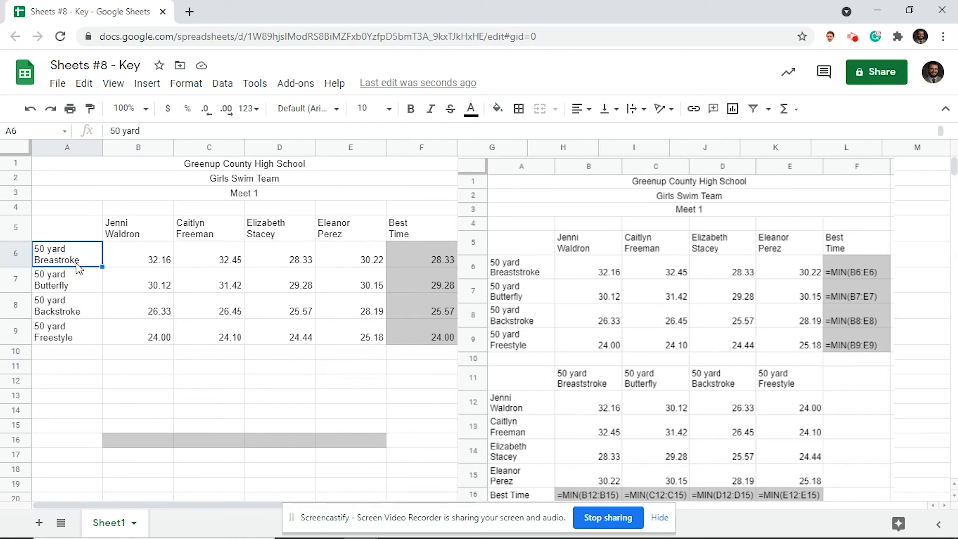
key("ctrl+c")
left_click(146, 370)
key("ctrl+v")
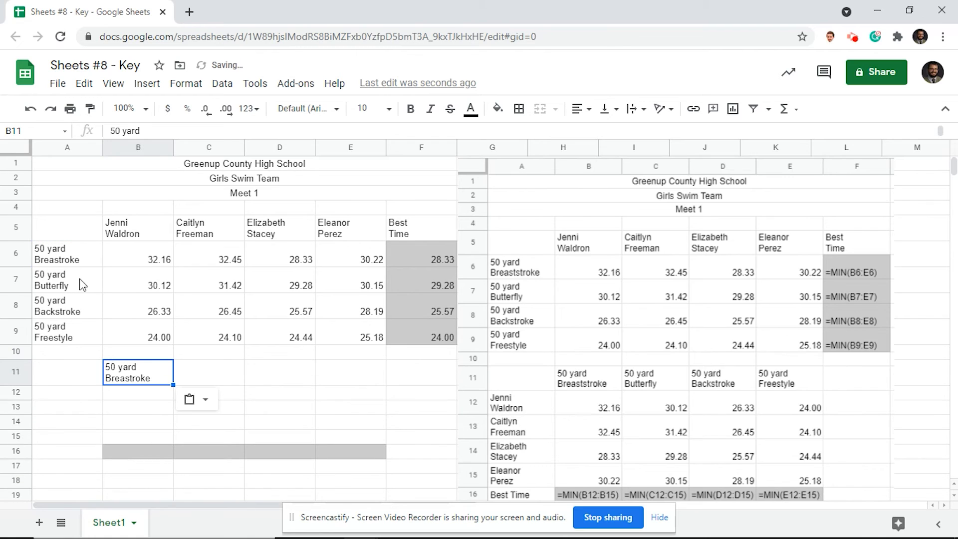
left_click(78, 278)
key("ctrl+c")
left_click(207, 379)
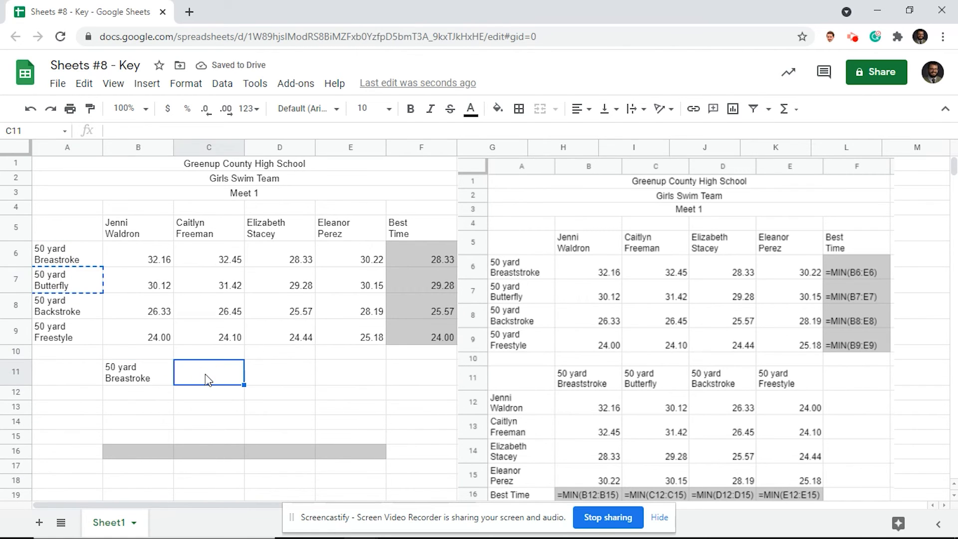
key("ctrl+v")
left_click(76, 312)
key("ctrl+c")
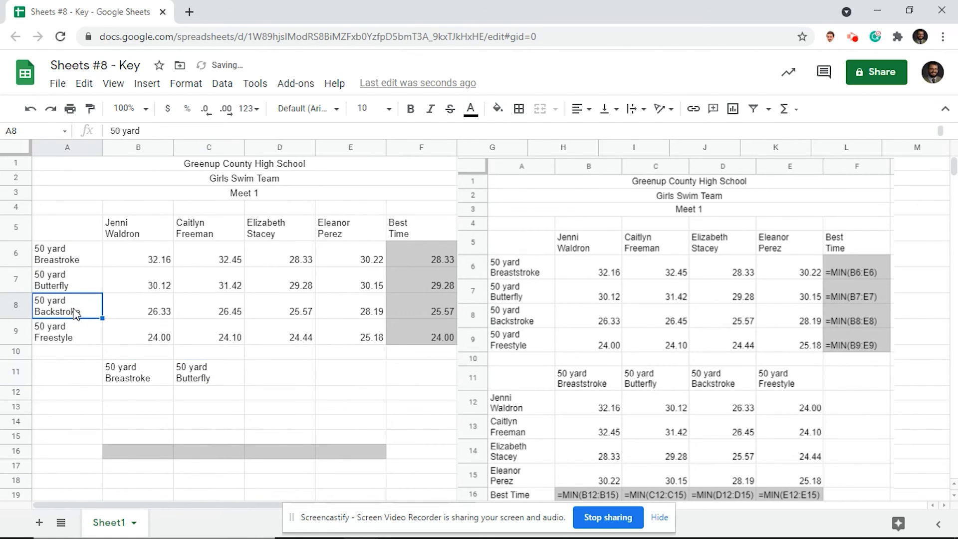
left_click(294, 374)
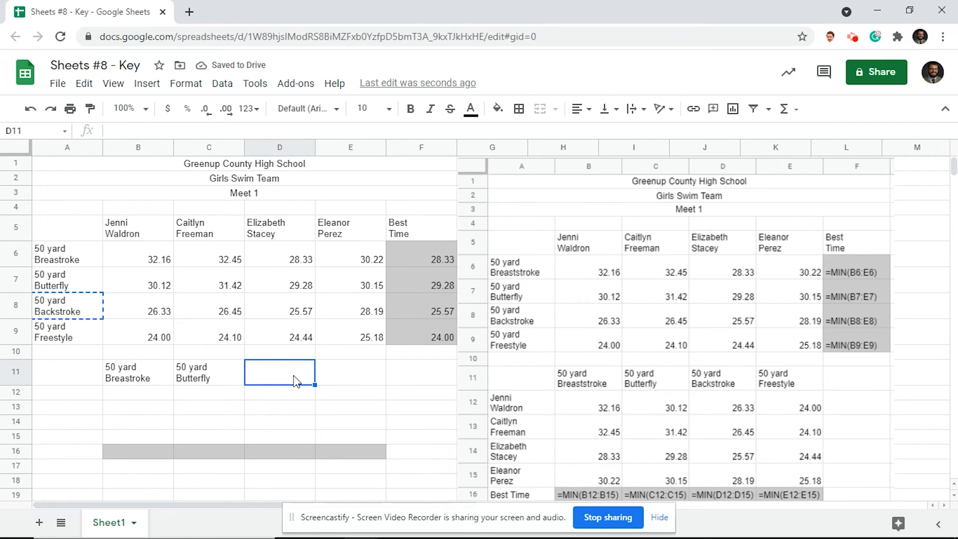
key("ctrl+v")
left_click(50, 327)
key("ctrl+c")
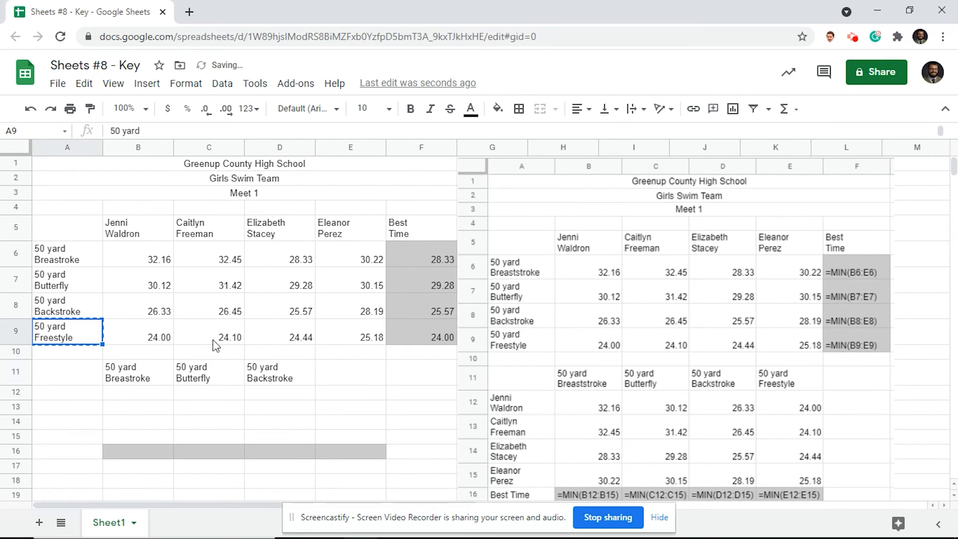
left_click(360, 377)
key("ctrl+v")
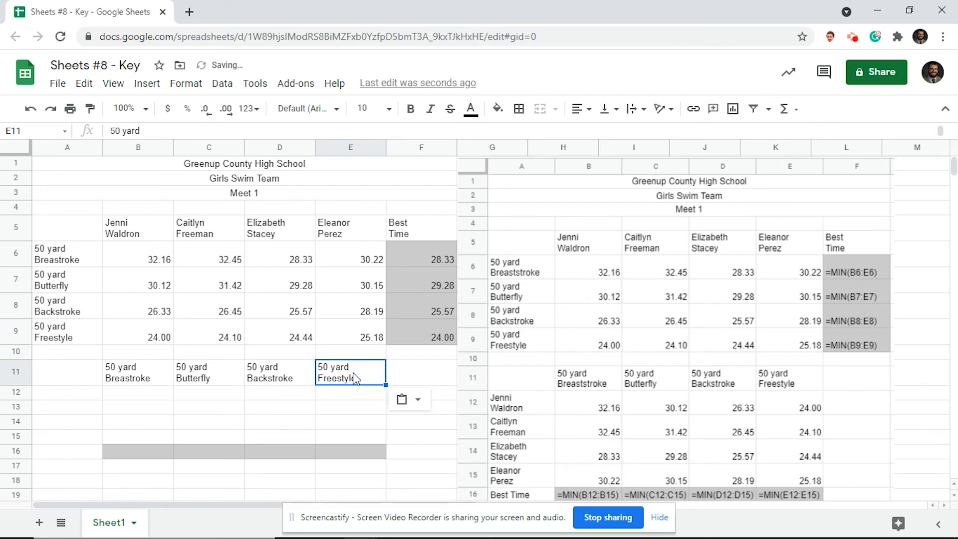
Copy the four swimmers' names into A12:A15 as the new table's row labels.
left_click(134, 234)
key("ctrl+c")
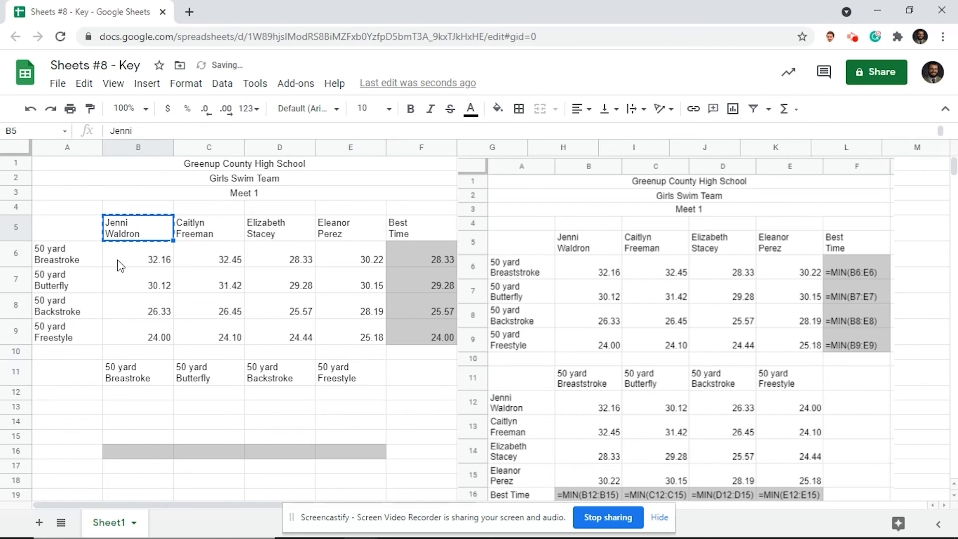
left_click(93, 399)
key("ctrl+v")
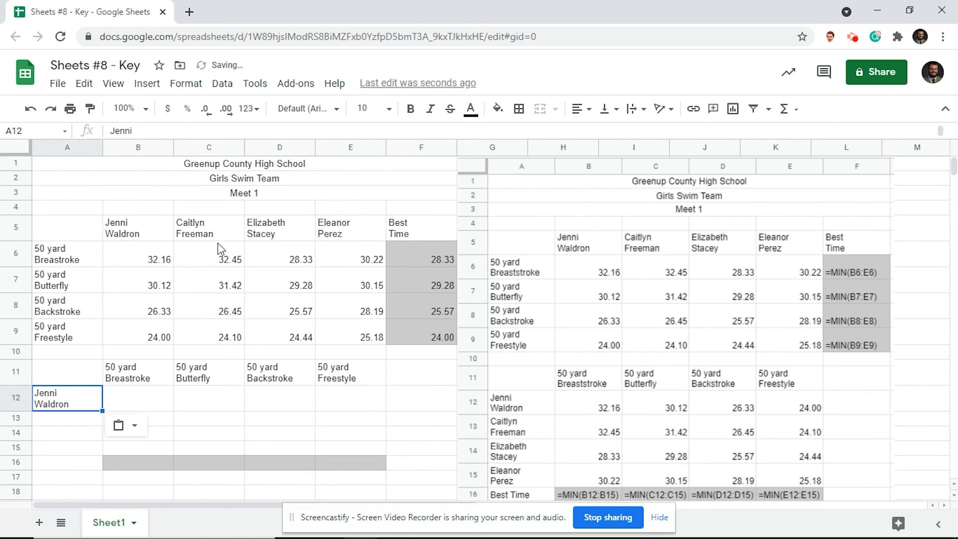
left_click(212, 232)
key("ctrl+c")
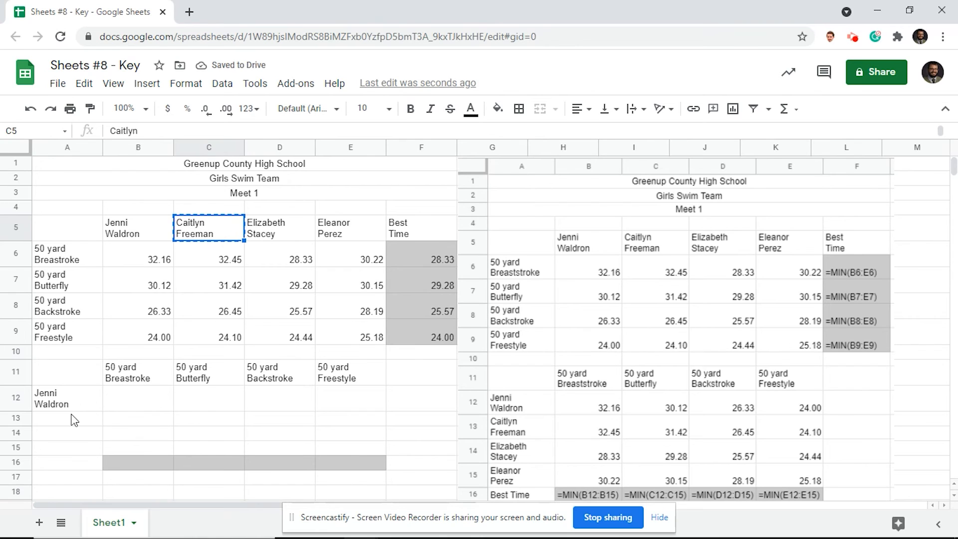
left_click(71, 421)
key("ctrl+v")
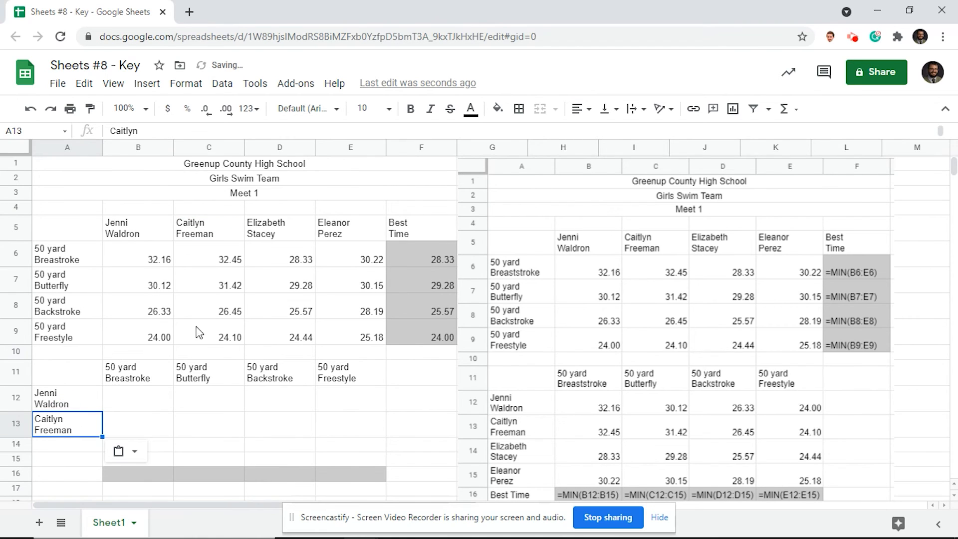
left_click(283, 231)
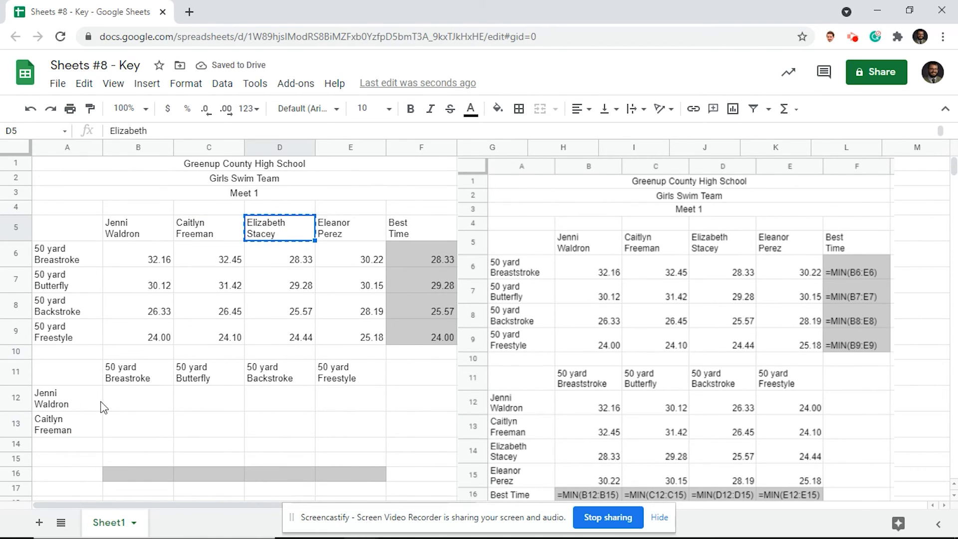
key("ctrl+c")
left_click(79, 445)
key("ctrl+v")
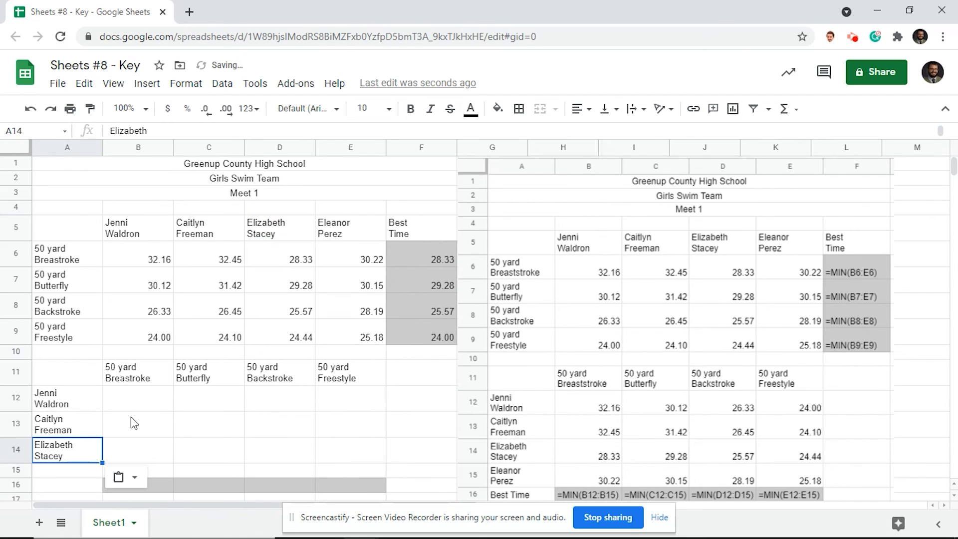
left_click(335, 236)
key("ctrl+c")
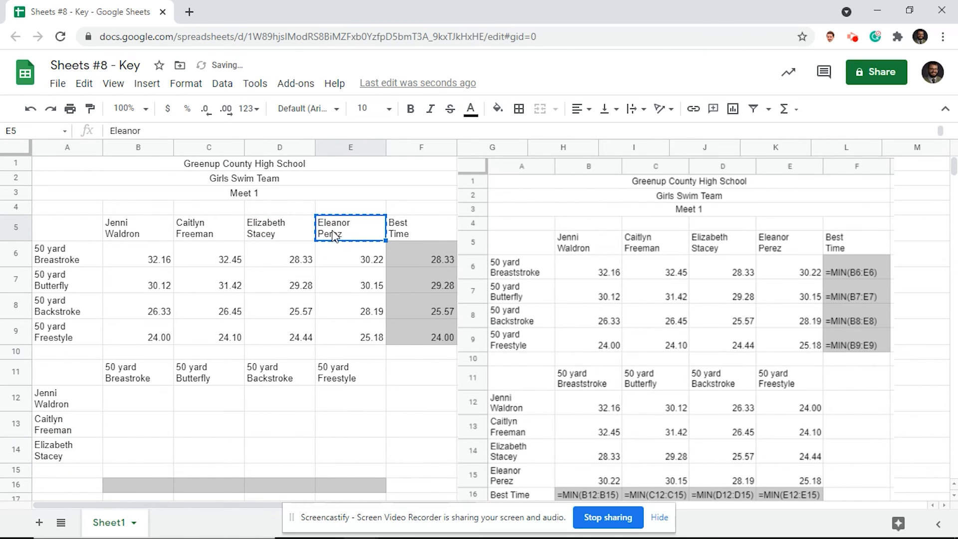
left_click(58, 471)
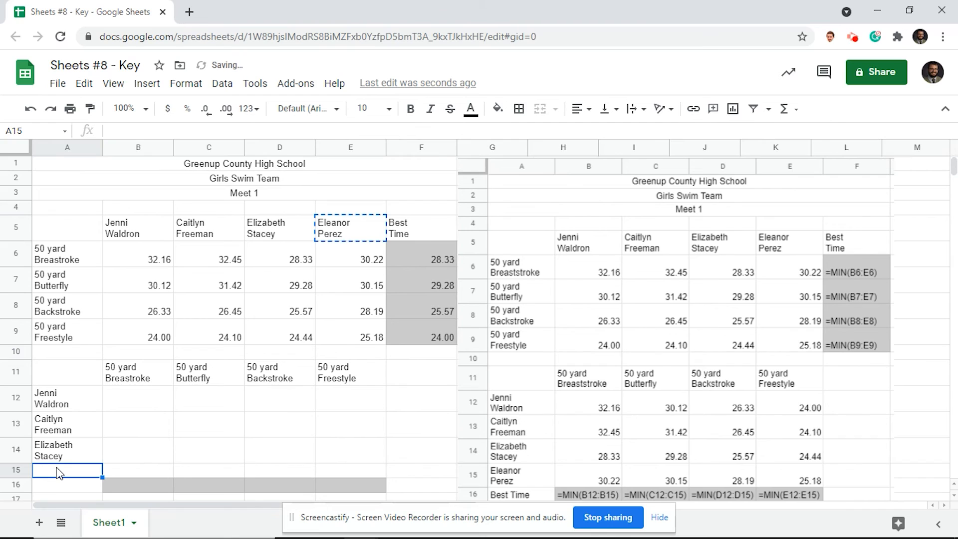
key("ctrl+v")
left_click(150, 400)
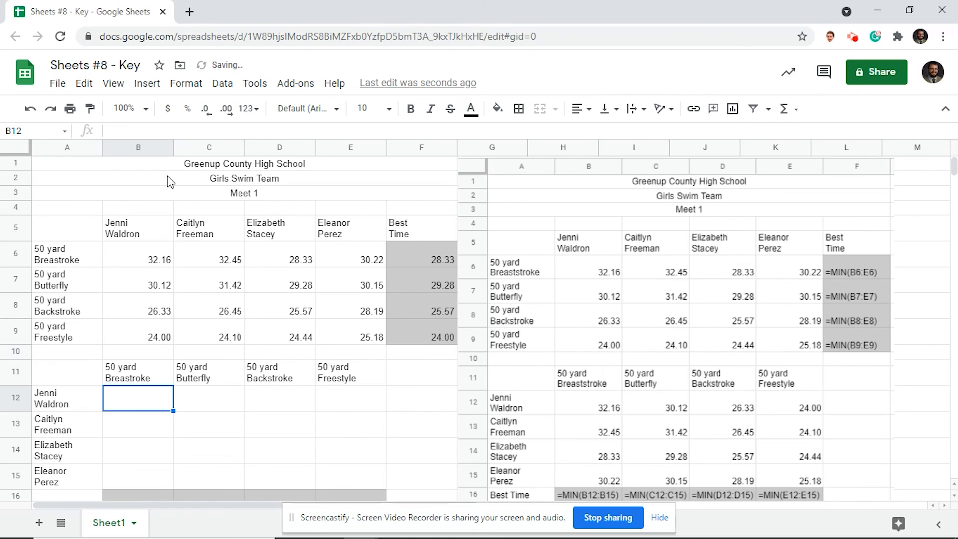
Enter the breaststroke times 32.16, 32.45, 28.33 and 30.22 in B12:B15.
type("32.16")
key("Return")
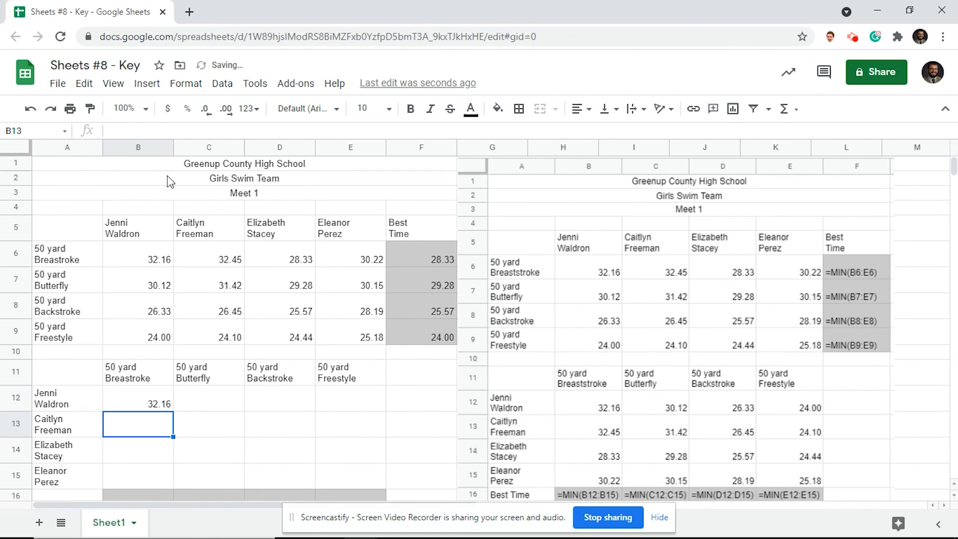
type("32.45")
key("Return")
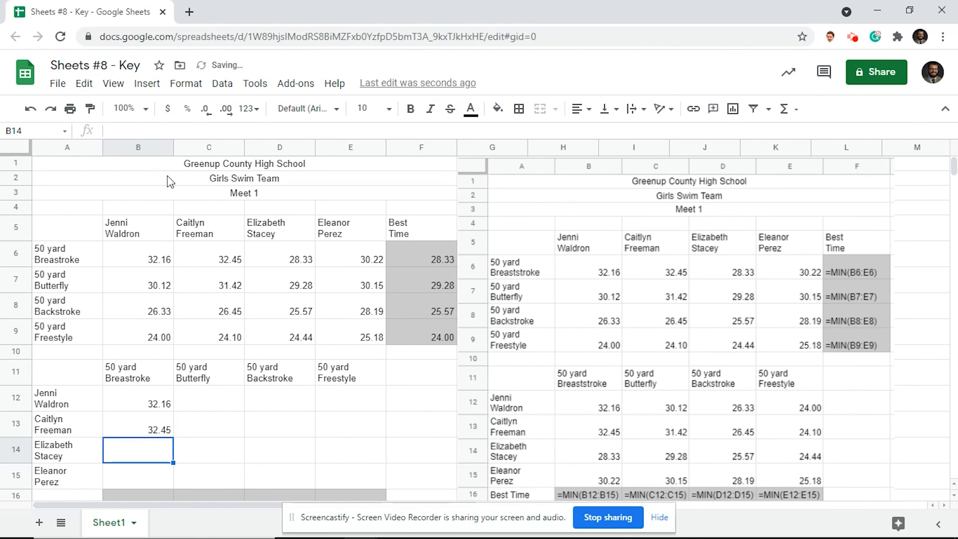
type("28.33")
key("Return")
type("30.22")
Enter the butterfly times 30.12, 31.42, 29.28 and 30.15 in C12:C15.
left_click(209, 402)
type("30.1231.45")
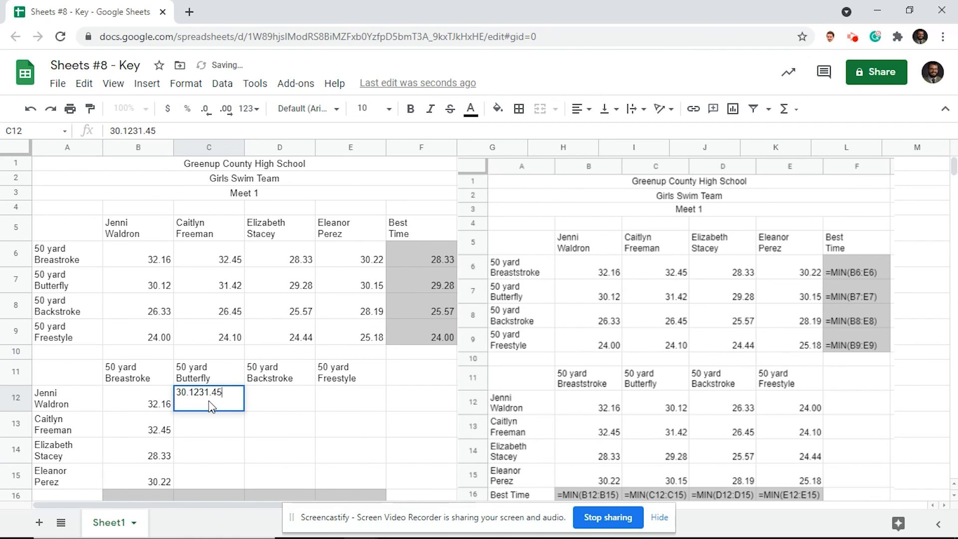
key("BackSpace")
key("BackSpace")
key("BackSpace")
key("BackSpace")
key("BackSpace")
key("Return")
type("31.42")
key("Return")
type("29.28")
Enter the backstroke times 26.33, 26.45, 25.57 and 28.19 in D12:D15.
key("Return")
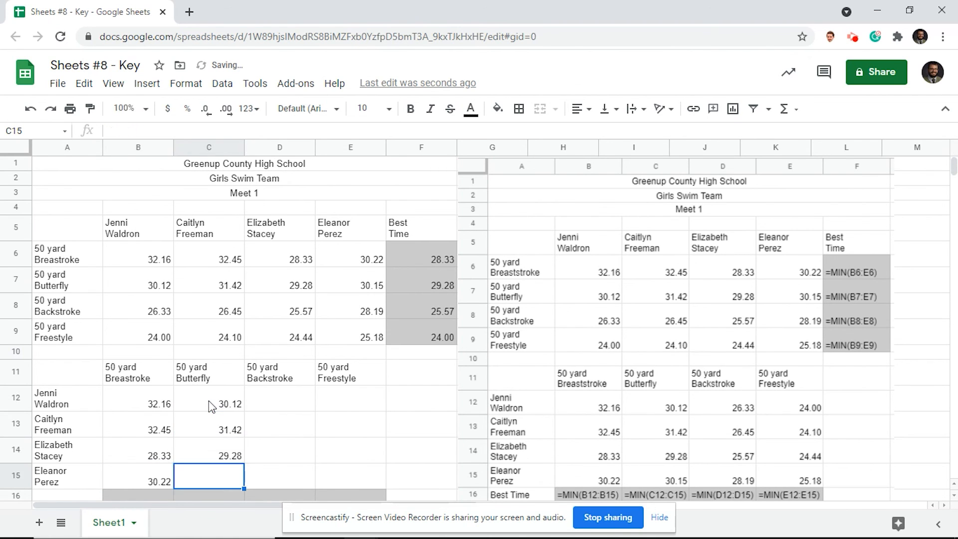
type("30.15")
left_click(277, 384)
type("26.33")
key("Return")
type("26.45")
key("Return")
type("25.57")
key("Return")
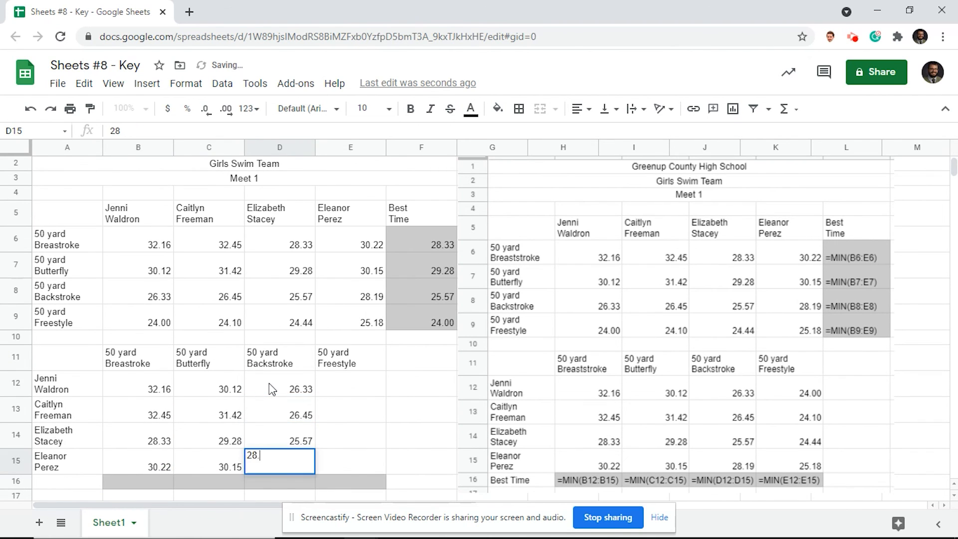
type("19")
Enter the freestyle times 24.00, 24.10, 24.44 and 25.18 in E12:E15.
key("Return")
left_click(346, 394)
type("24.00")
key("Return")
type("24.10")
key("Return")
type("24.44")
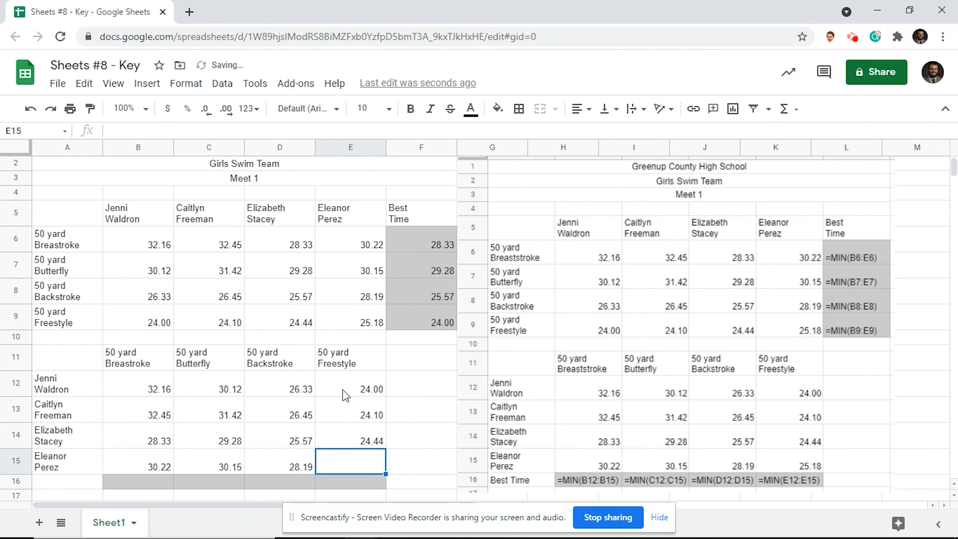
type("25.18")
left_click(67, 482)
Label A16 'Best Time' and put a MIN formula over B12:B15 in B16.
type("Best ")
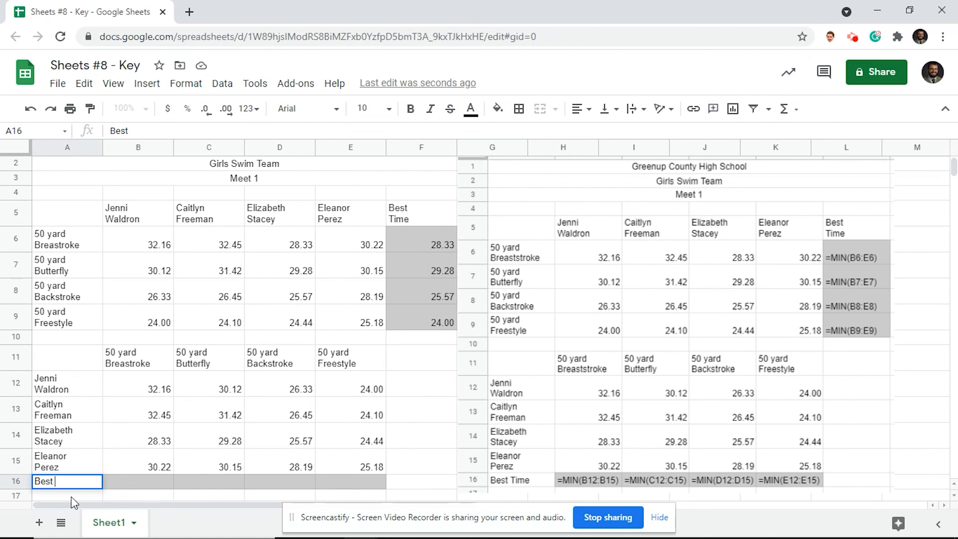
type("Time")
key("Tab")
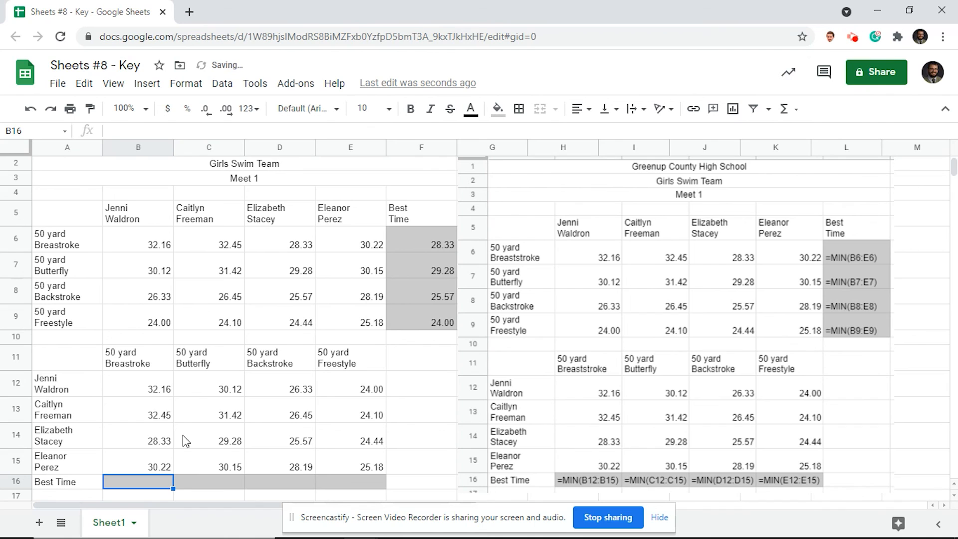
left_click(786, 108)
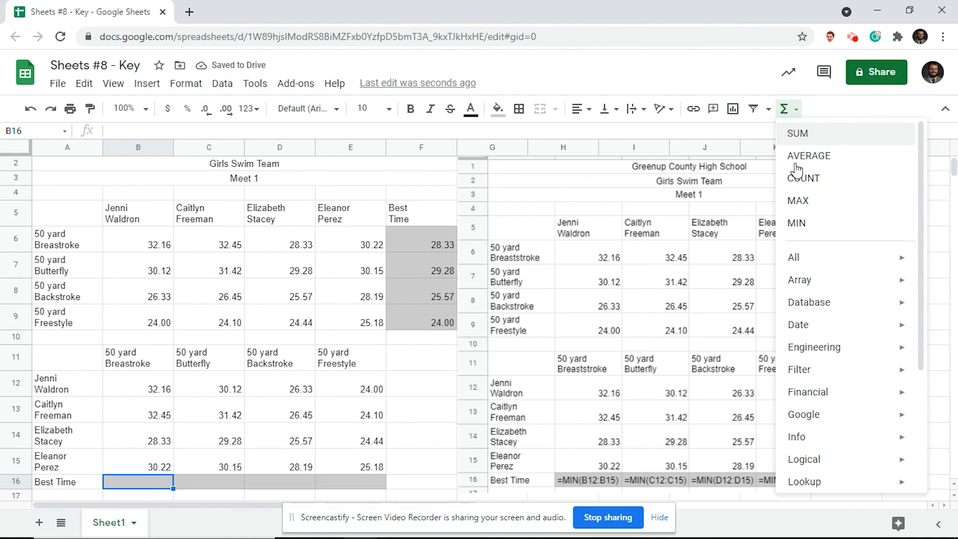
left_click(797, 222)
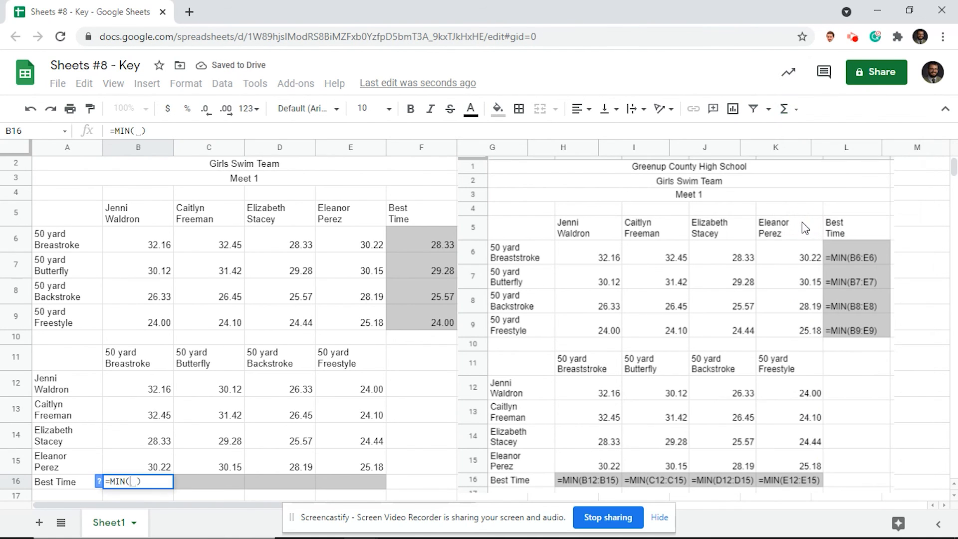
left_click_drag(161, 390, 161, 467)
key("Return")
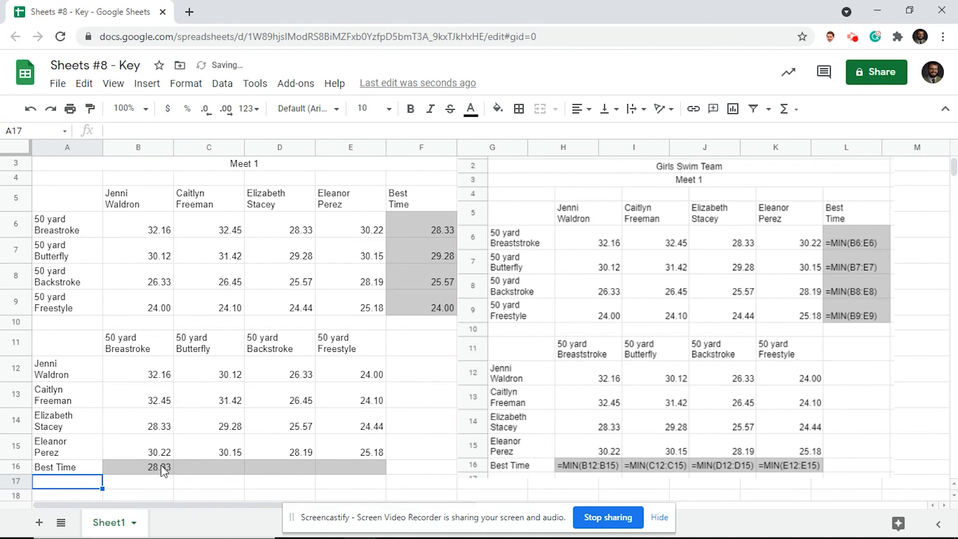
Fill the B16 MIN formula across to E16.
left_click(162, 469)
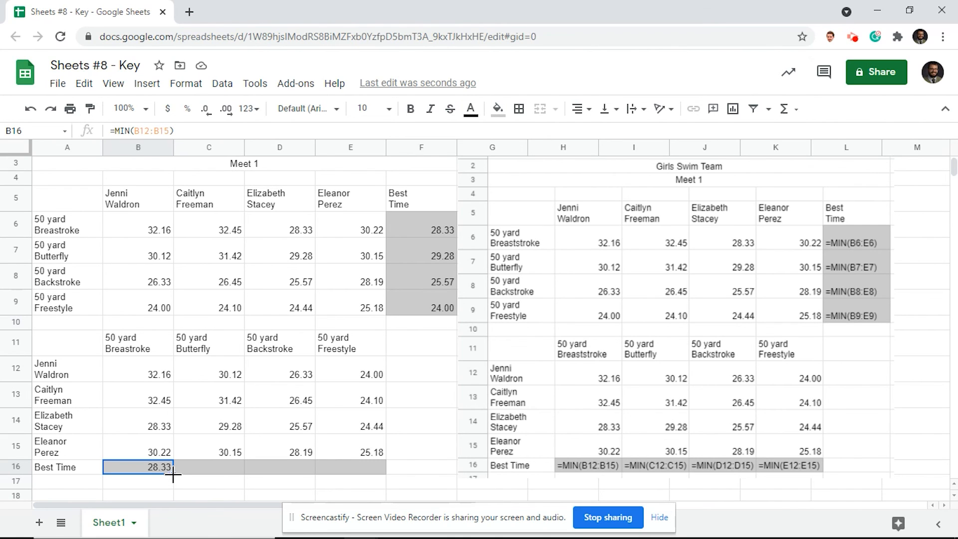
left_click_drag(173, 473, 370, 479)
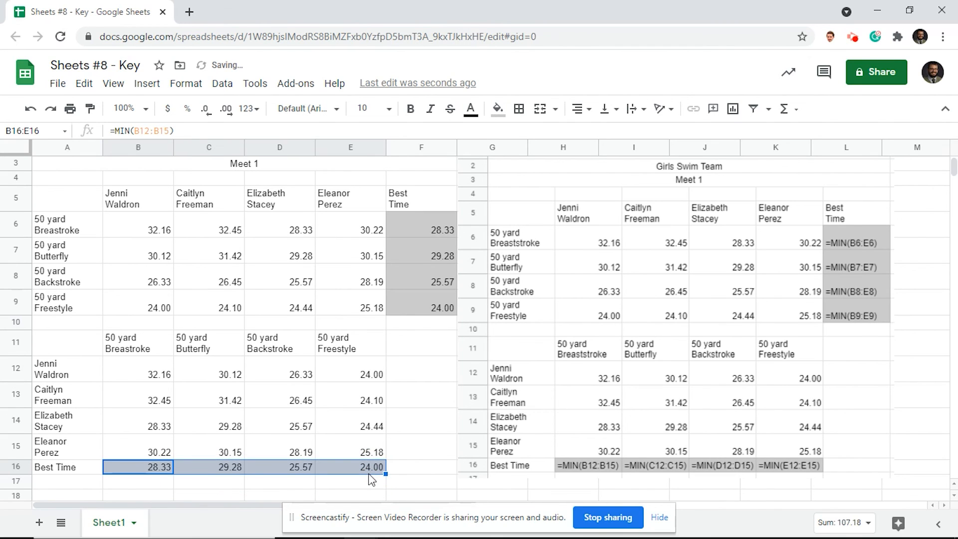
left_click(98, 496)
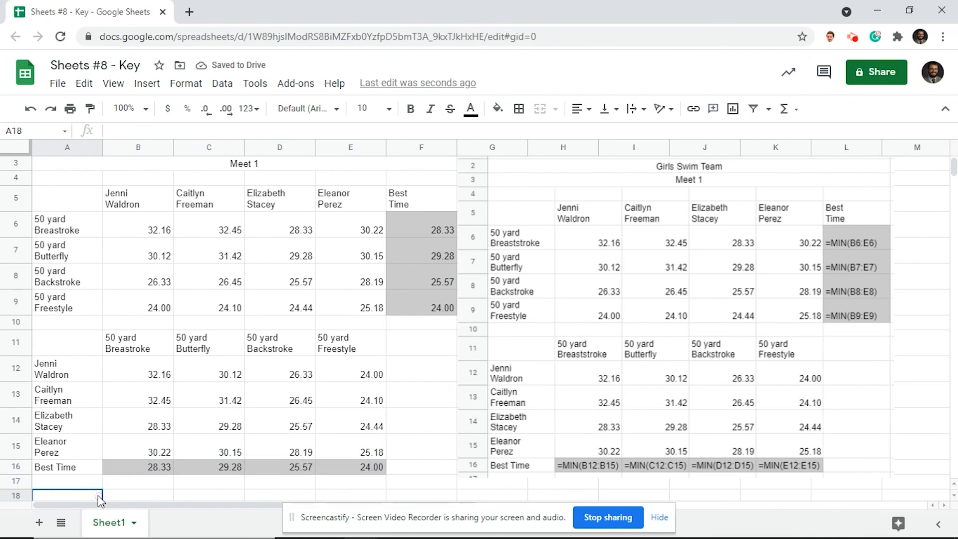